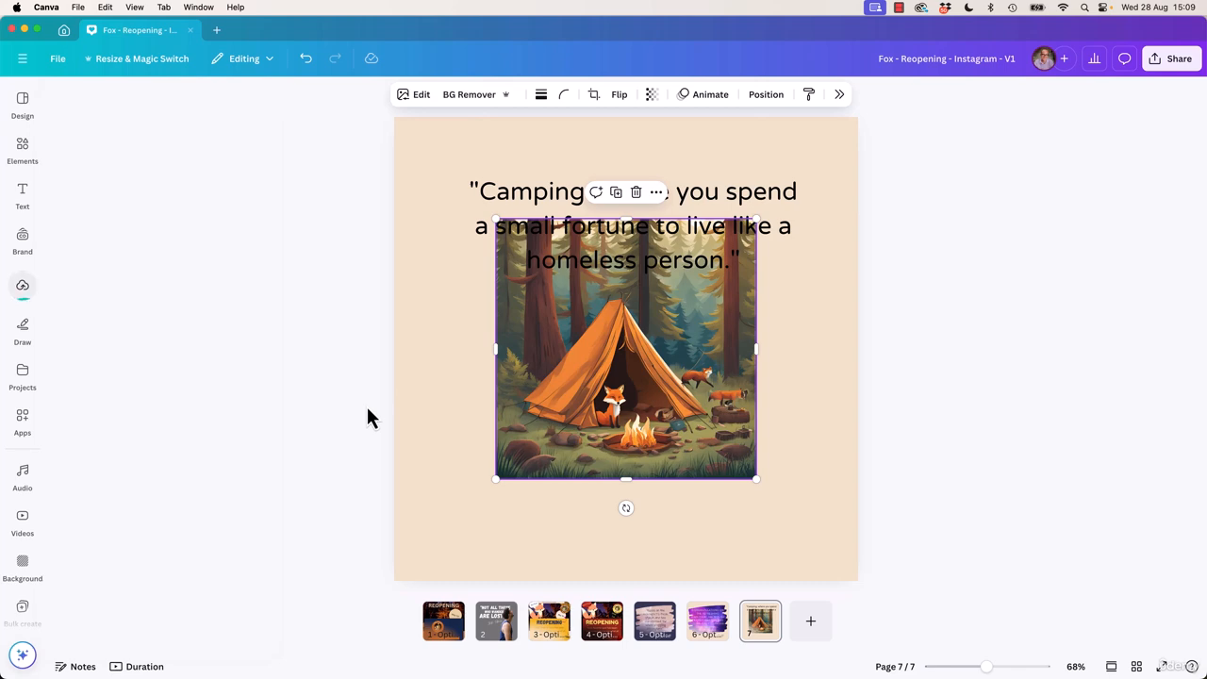
# Look for the generated camping picture among the uploaded images and in the AI image generator's latest results
pyautogui.click(23, 284)
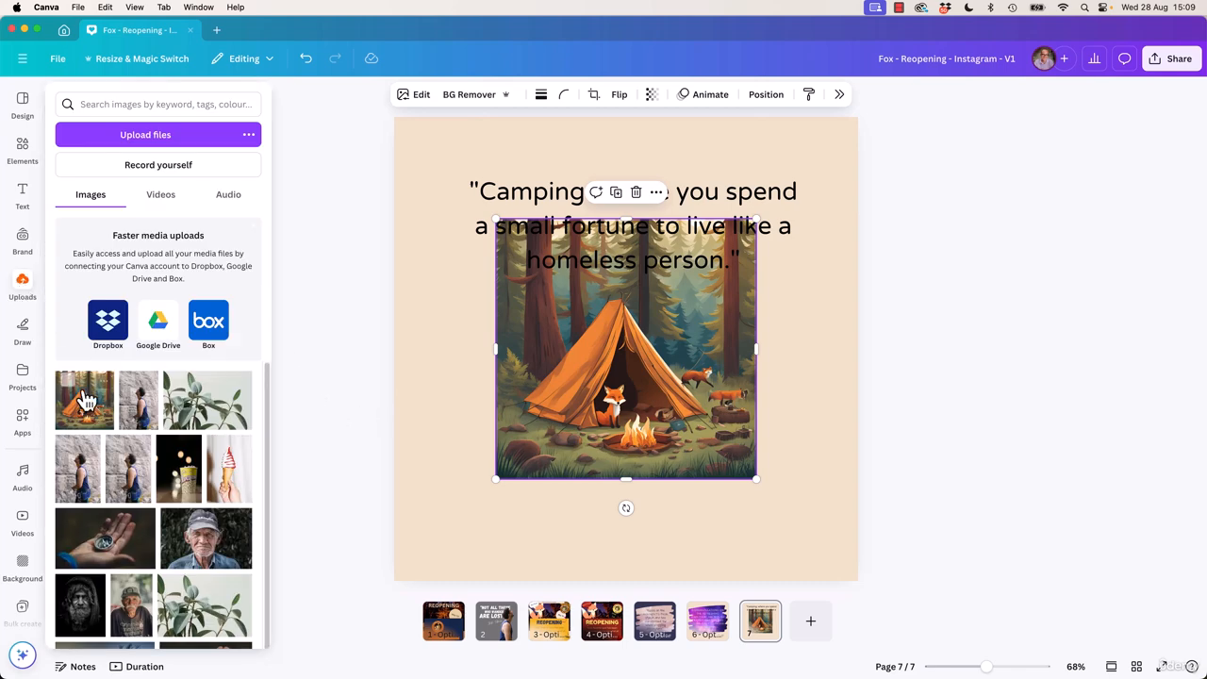
pyautogui.click(24, 150)
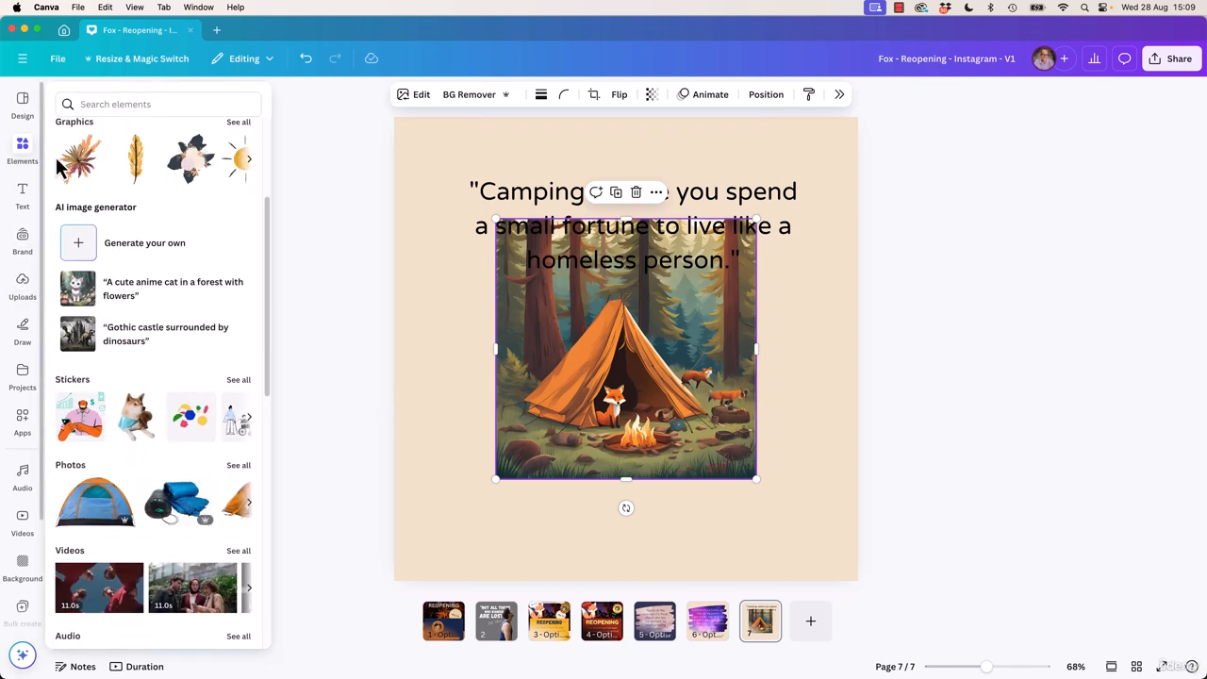
pyautogui.click(101, 247)
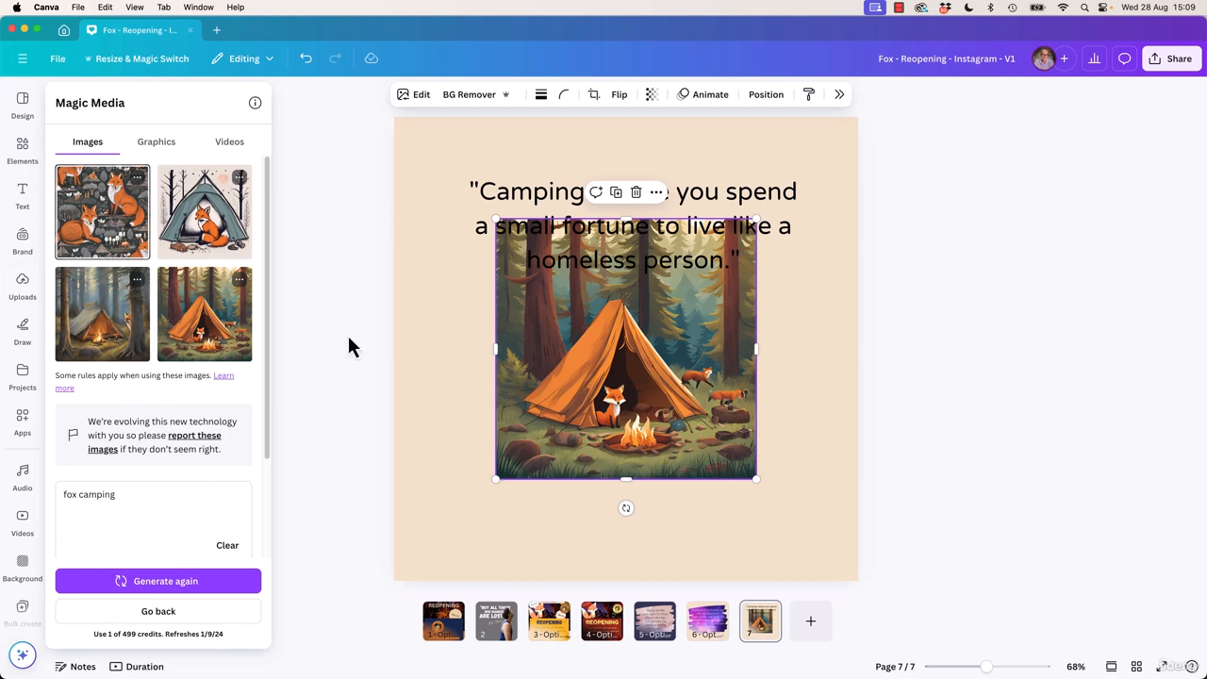
pyautogui.click(641, 429)
pyautogui.click(23, 236)
pyautogui.click(23, 195)
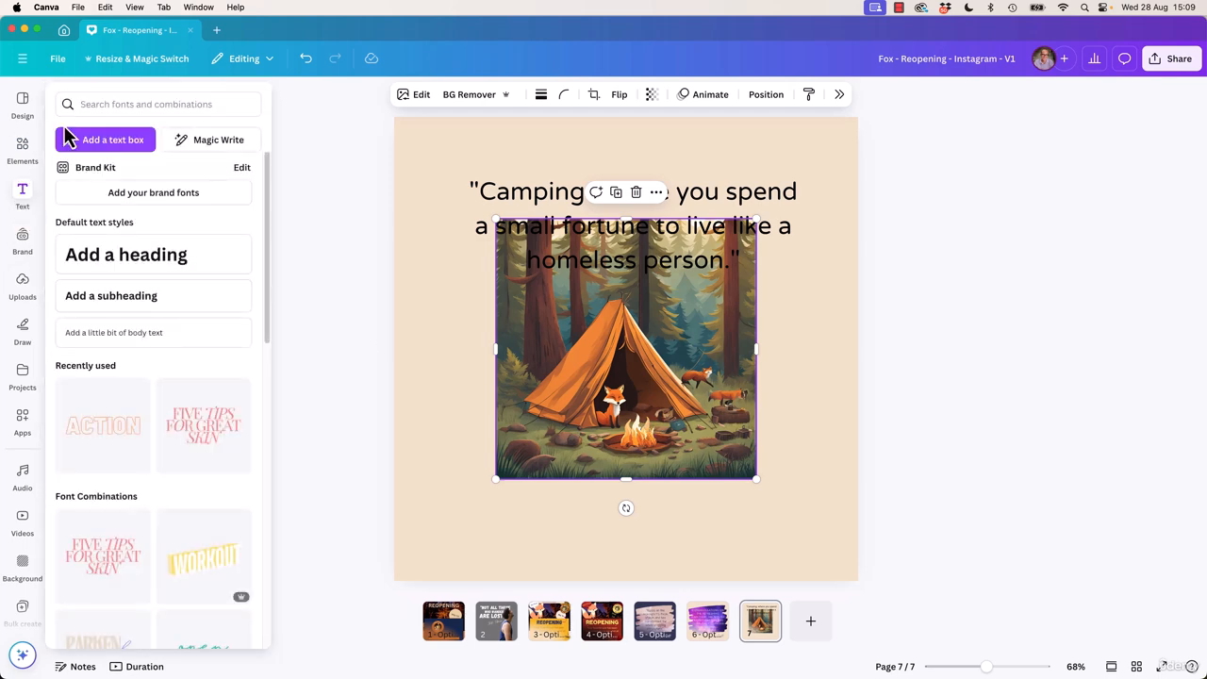
# Generate more images like the orange-tent result with foxes, and place the version with a fox beside the campfire near the page's right edge
pyautogui.click(24, 153)
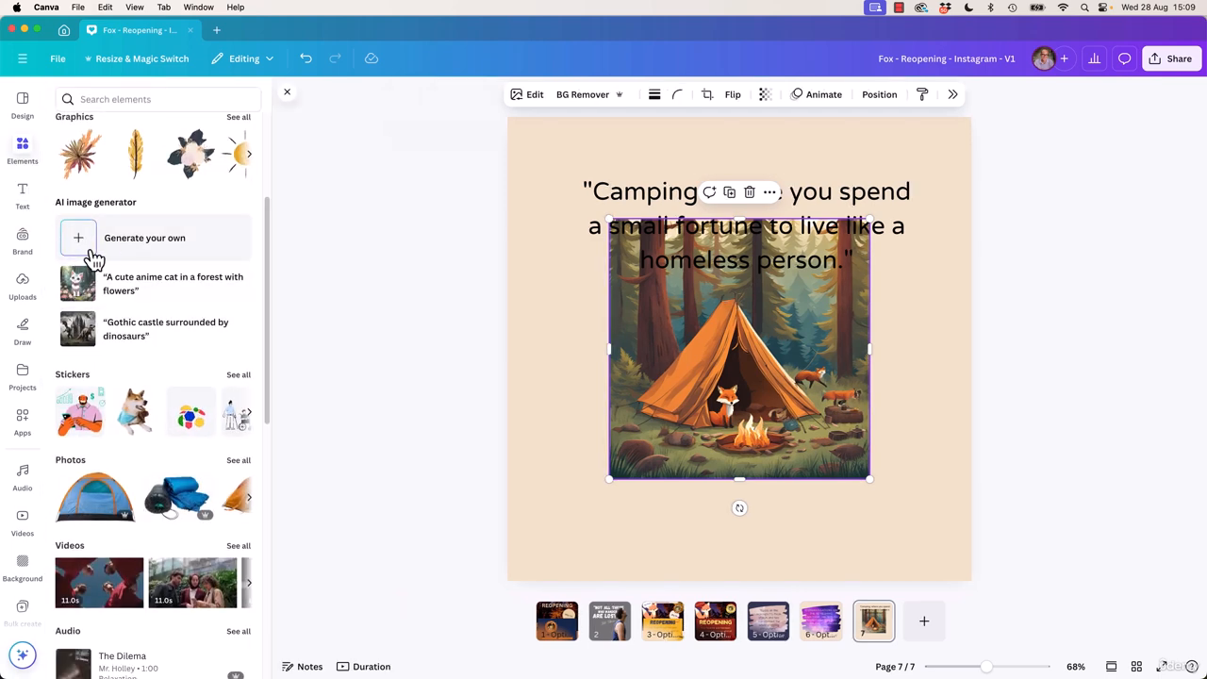
pyautogui.click(142, 247)
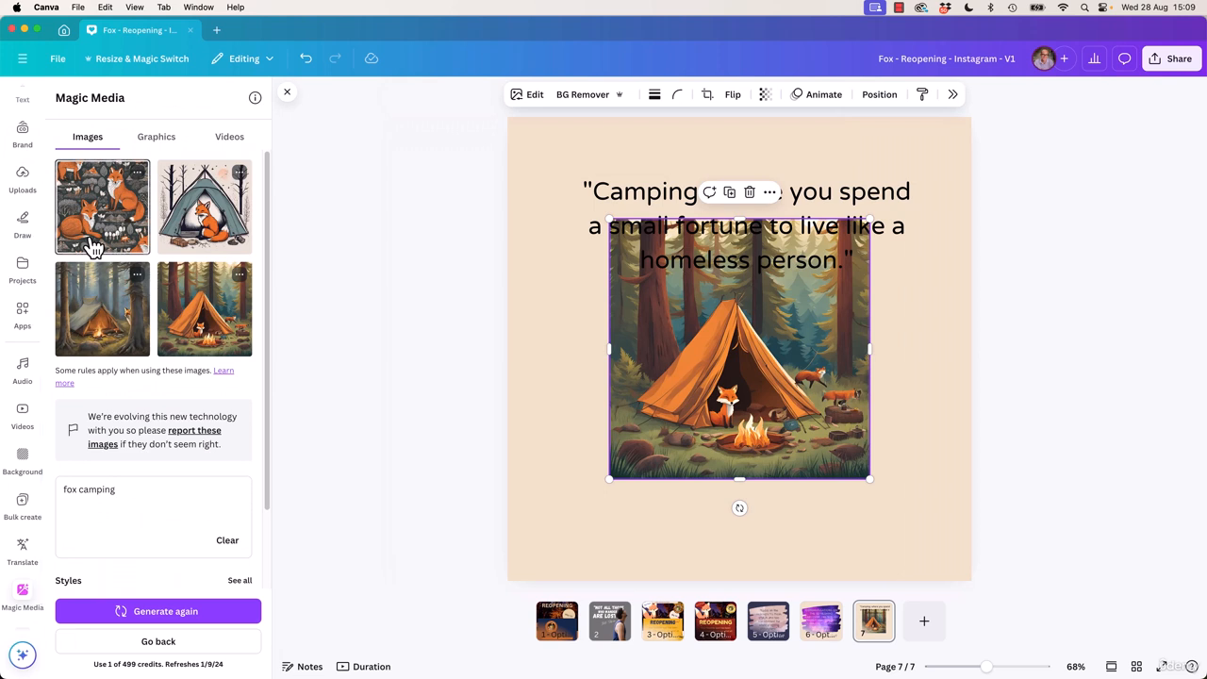
pyautogui.click(242, 281)
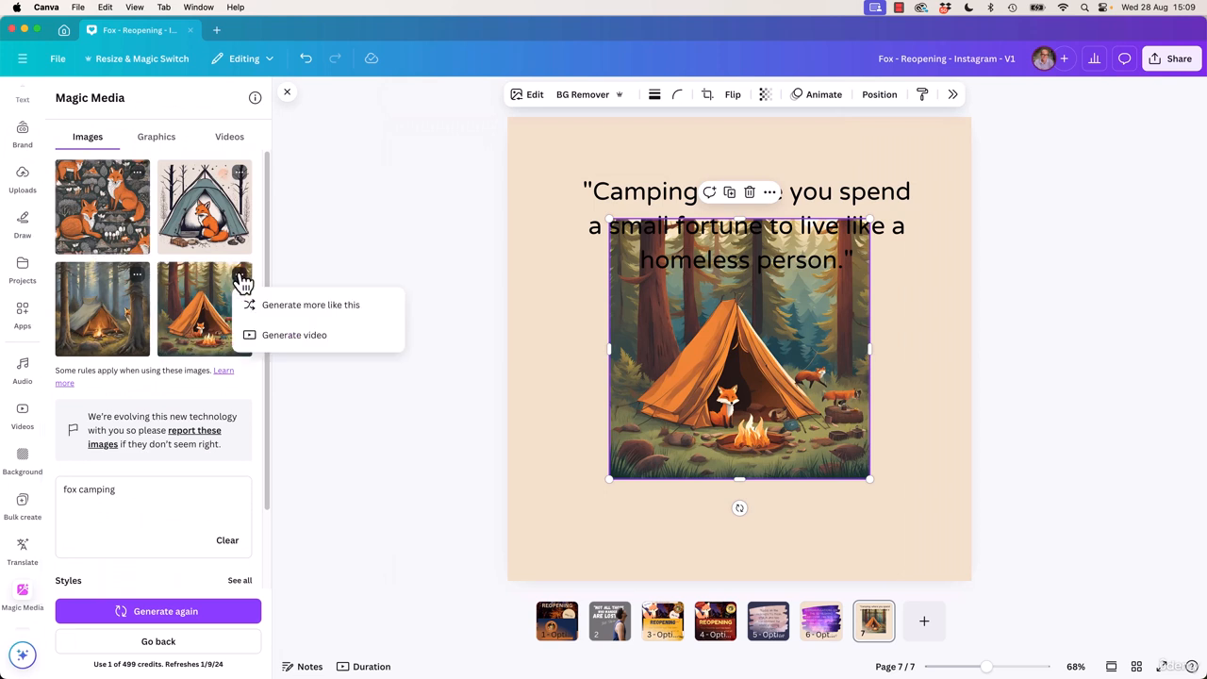
pyautogui.click(310, 311)
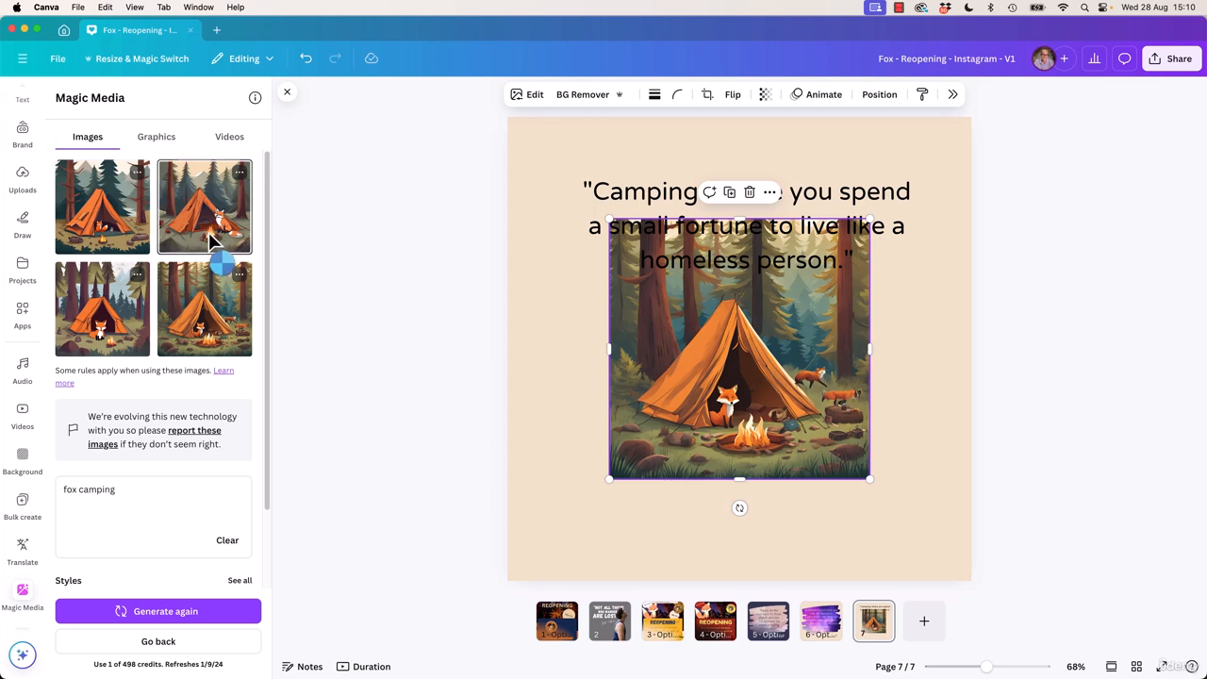
pyautogui.click(199, 232)
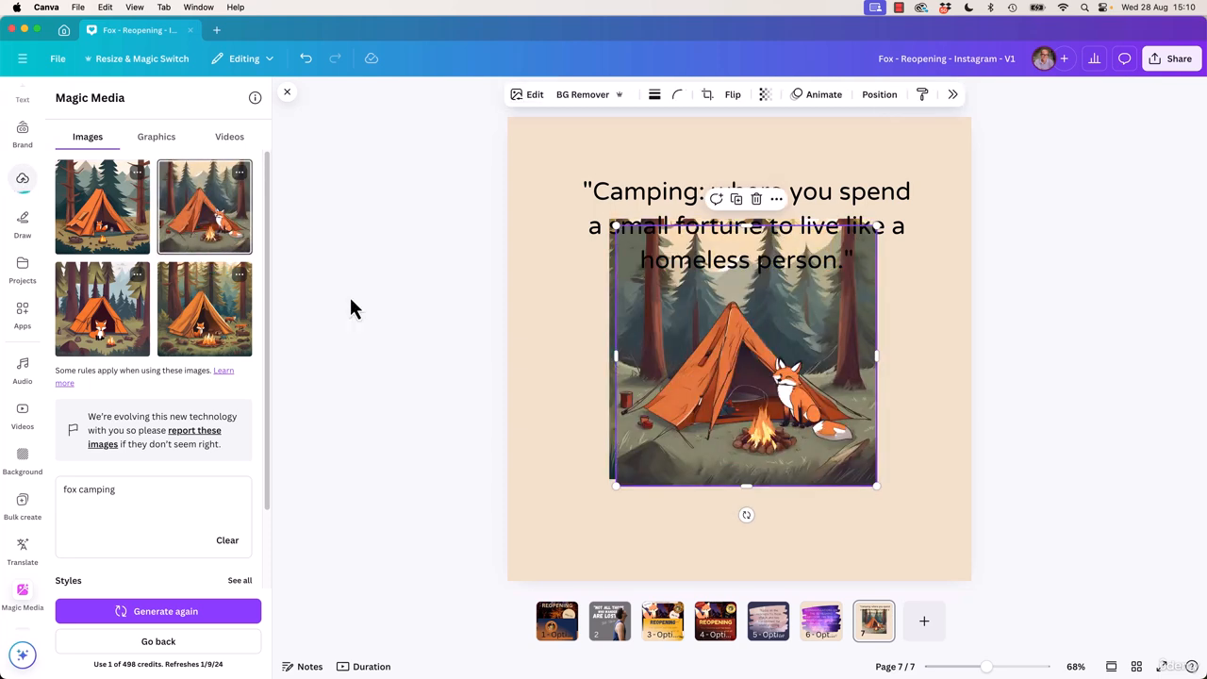
pyautogui.moveTo(784, 379); pyautogui.dragTo(995, 412)
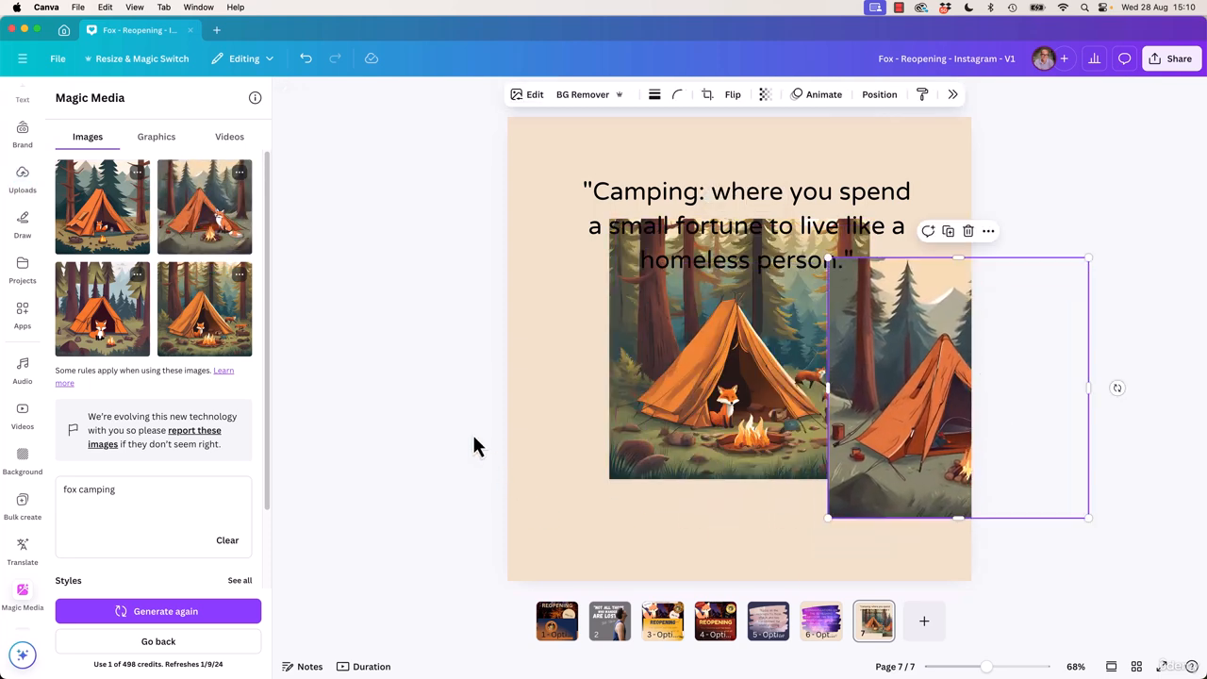
# Extend the image prompt to "fox camping, sitting next to a campfire, shot from a birds eye view" and generate new images
pyautogui.click(126, 488)
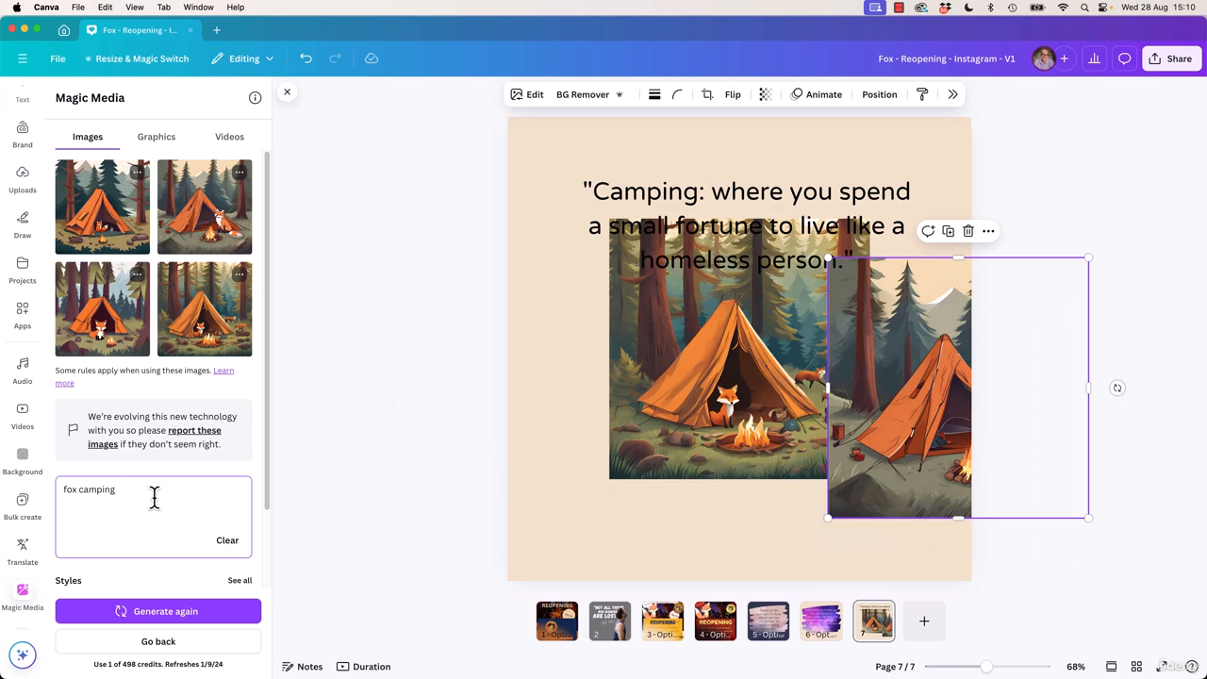
pyautogui.scroll(-1, 146, 514)
pyautogui.scroll(-2, 141, 491)
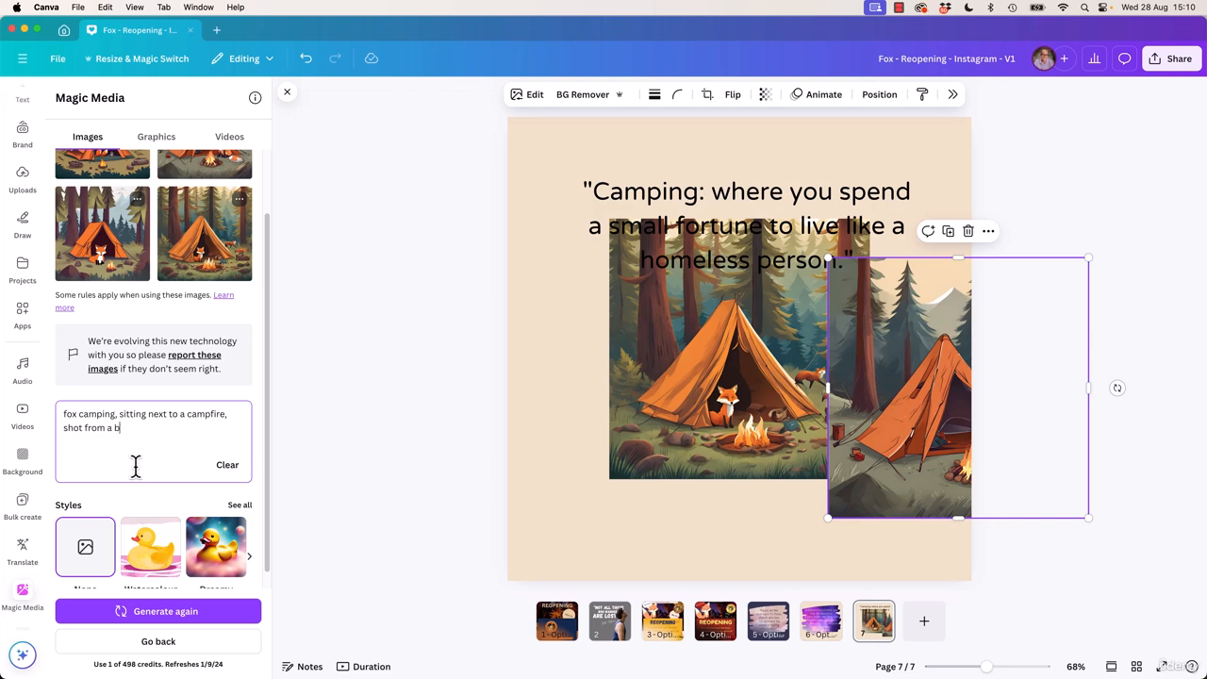
pyautogui.write('irds eye view')
pyautogui.press('Return')
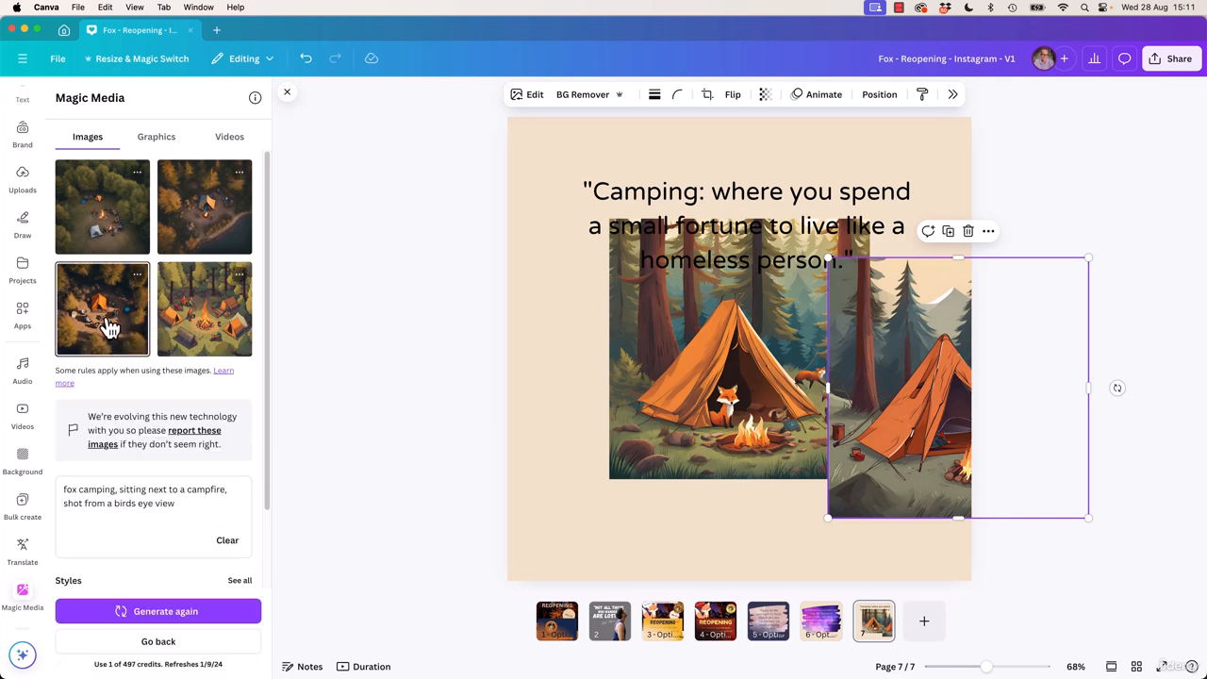
# Add the aerial tent photo and the illustrated campsite, arranging them at the page's lower left and upper right, with the fox-and-tent picture lower right
pyautogui.click(138, 340)
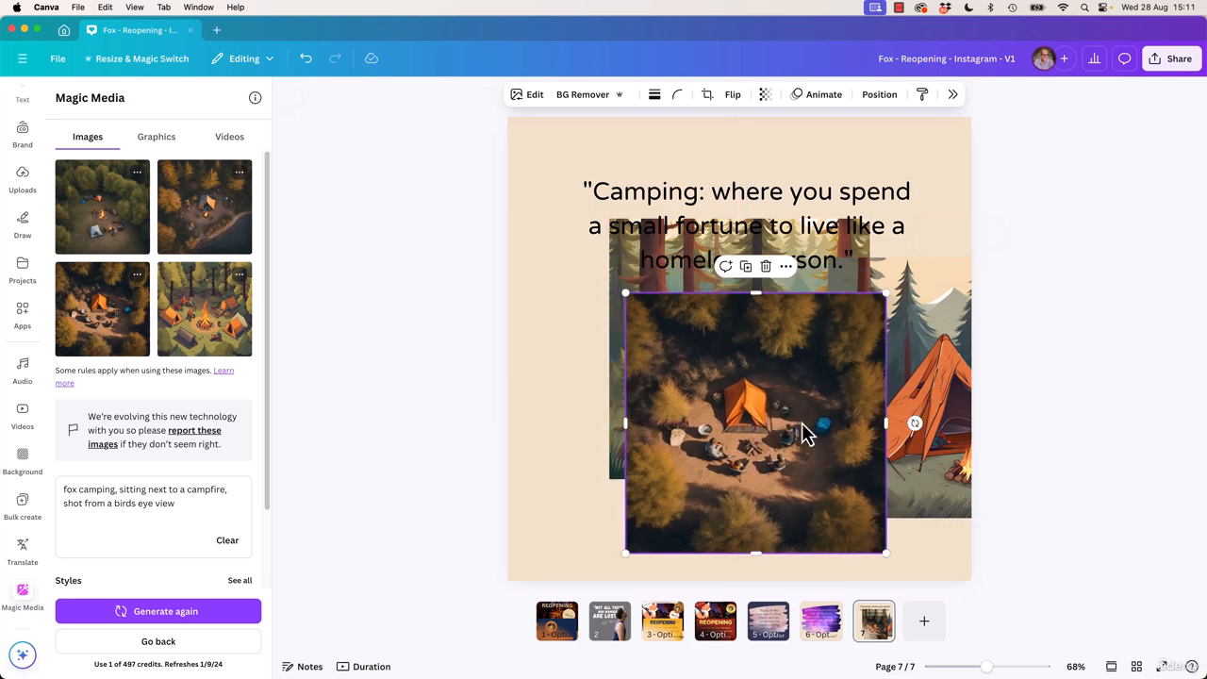
pyautogui.click(221, 346)
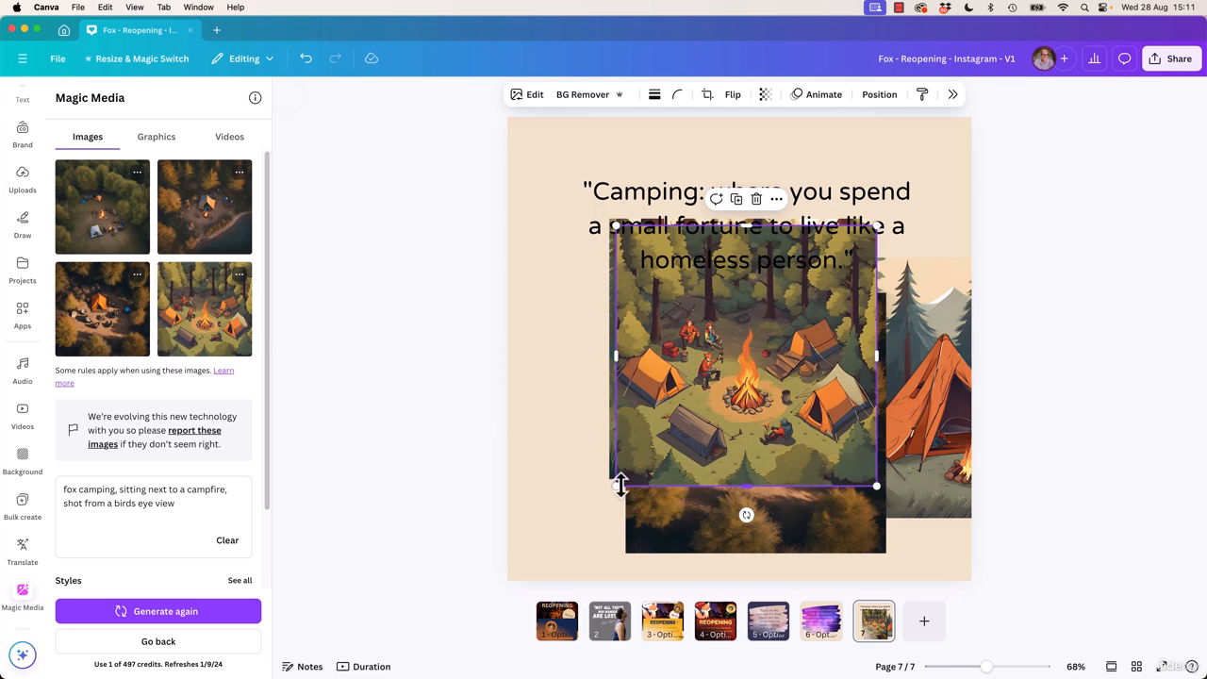
pyautogui.moveTo(689, 446); pyautogui.dragTo(835, 305)
pyautogui.moveTo(775, 455); pyautogui.dragTo(659, 481)
pyautogui.moveTo(924, 483); pyautogui.dragTo(836, 542)
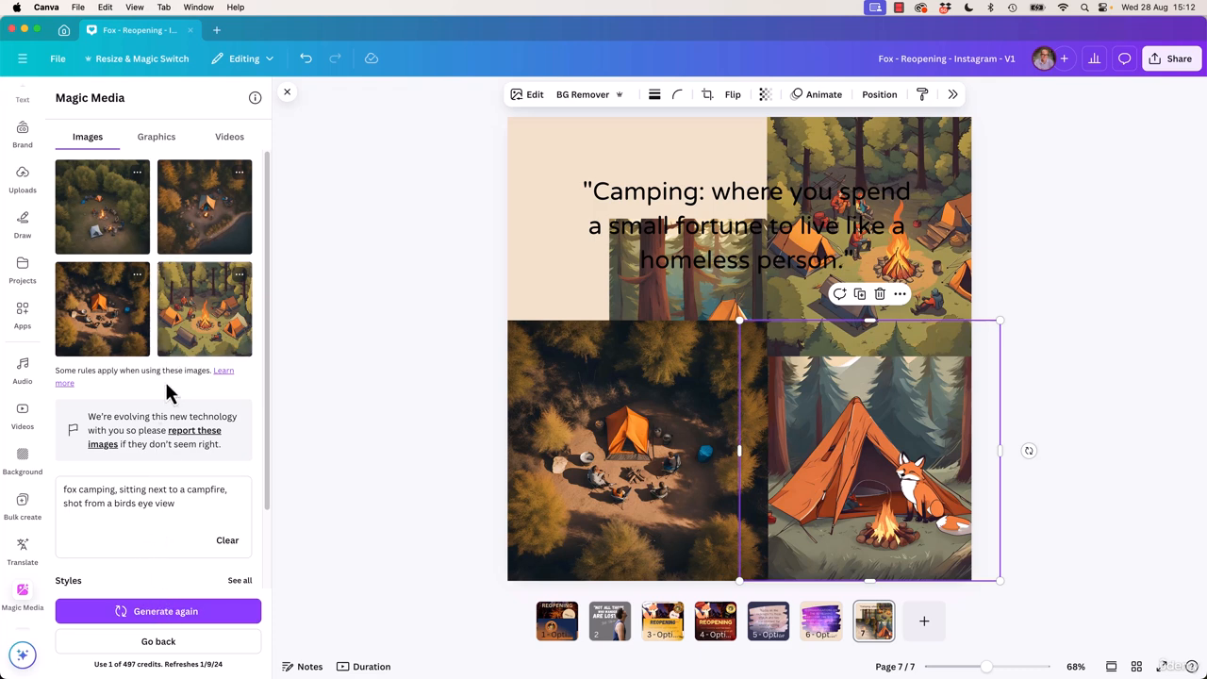
# Change the image prompt to "fox sitting next to a campfire", apply the Moody style, and generate new images
pyautogui.scroll(-2, 165, 388)
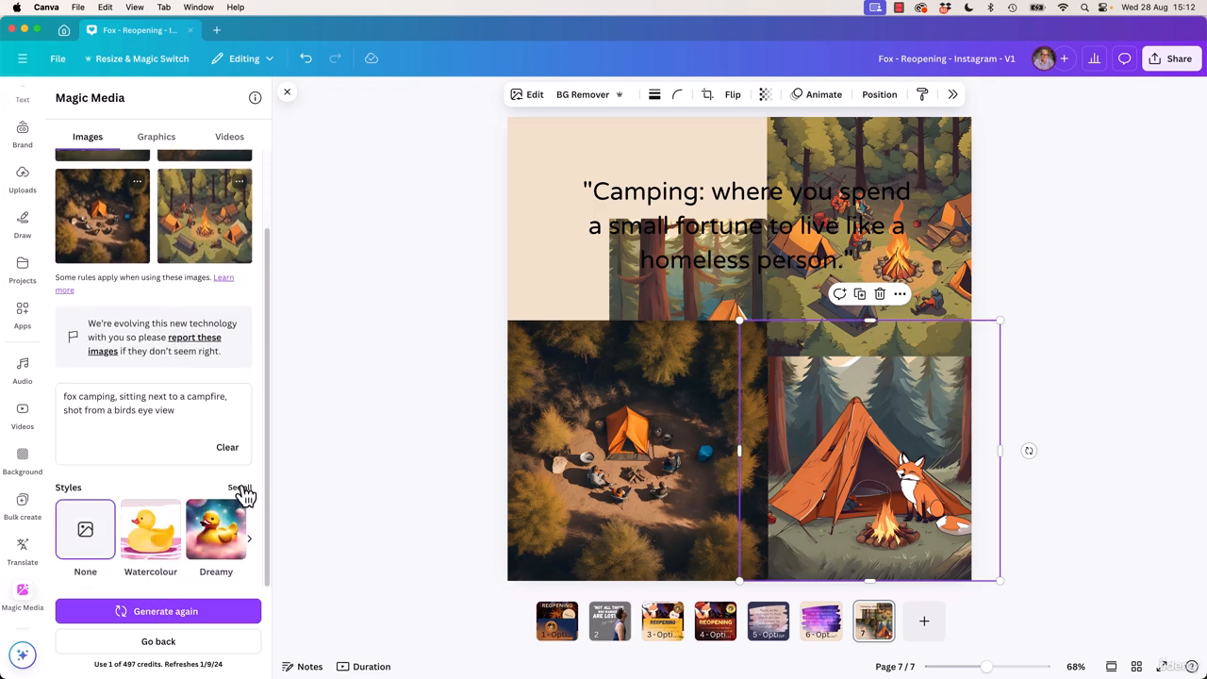
pyautogui.scroll(2, 115, 224)
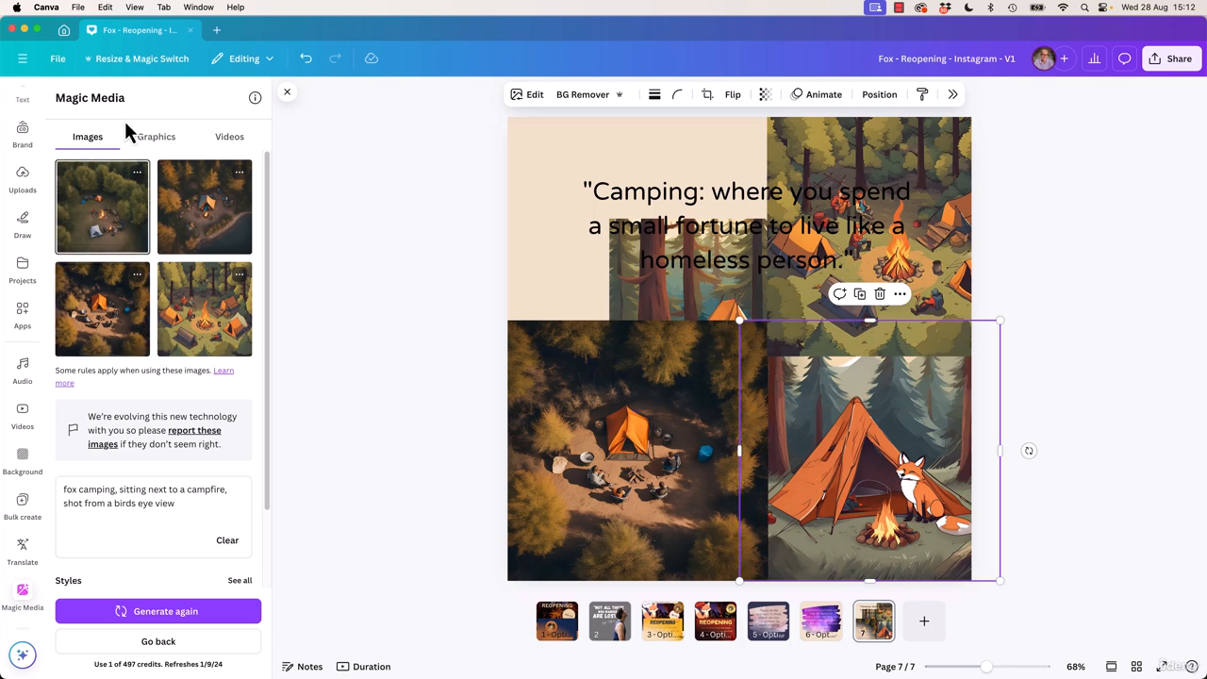
pyautogui.moveTo(185, 500); pyautogui.dragTo(77, 488)
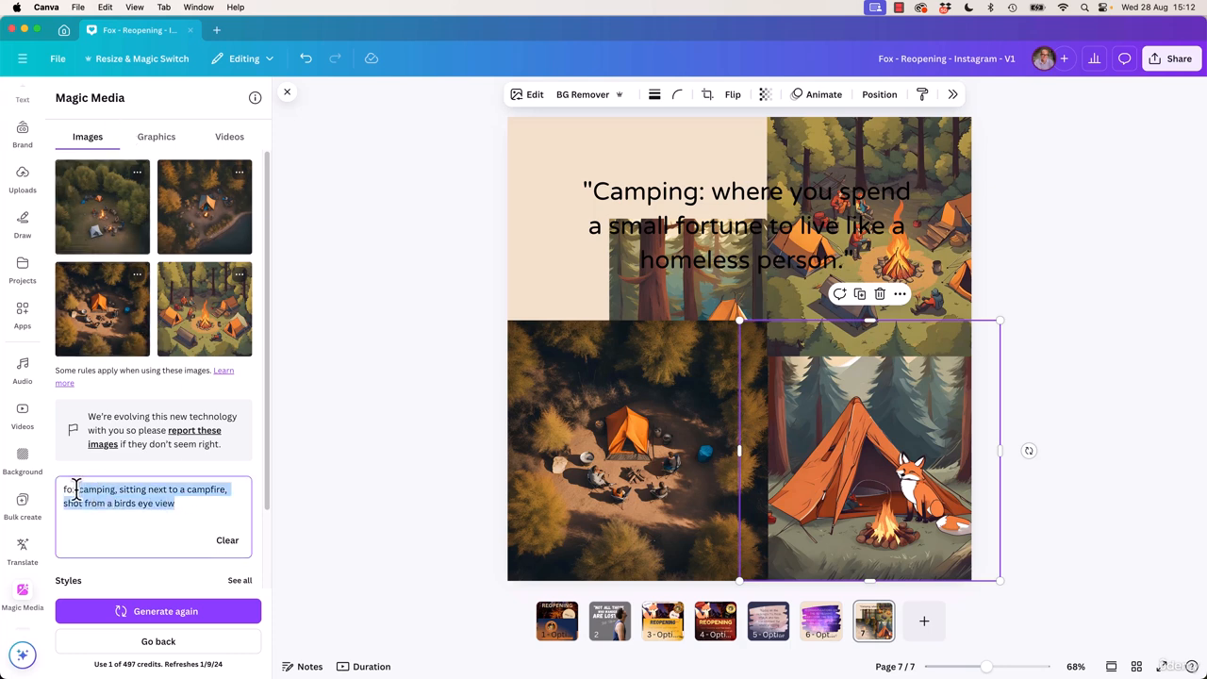
pyautogui.write('sitting next to a campfire')
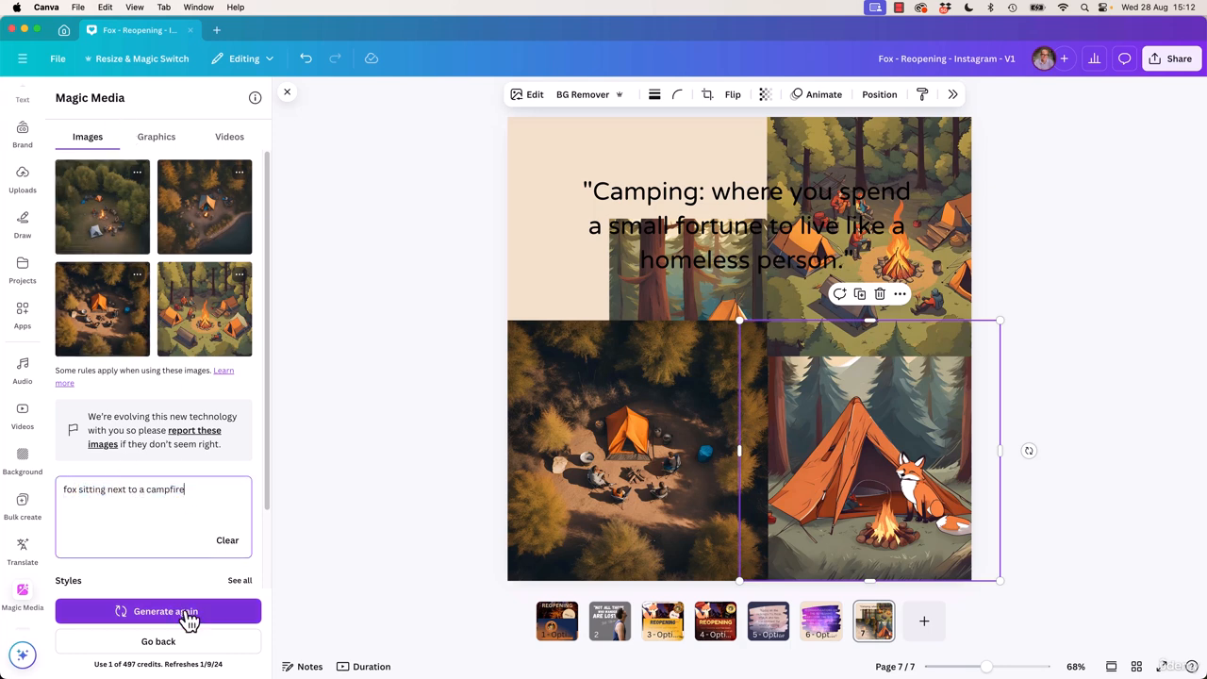
pyautogui.scroll(-2, 184, 545)
pyautogui.click(238, 488)
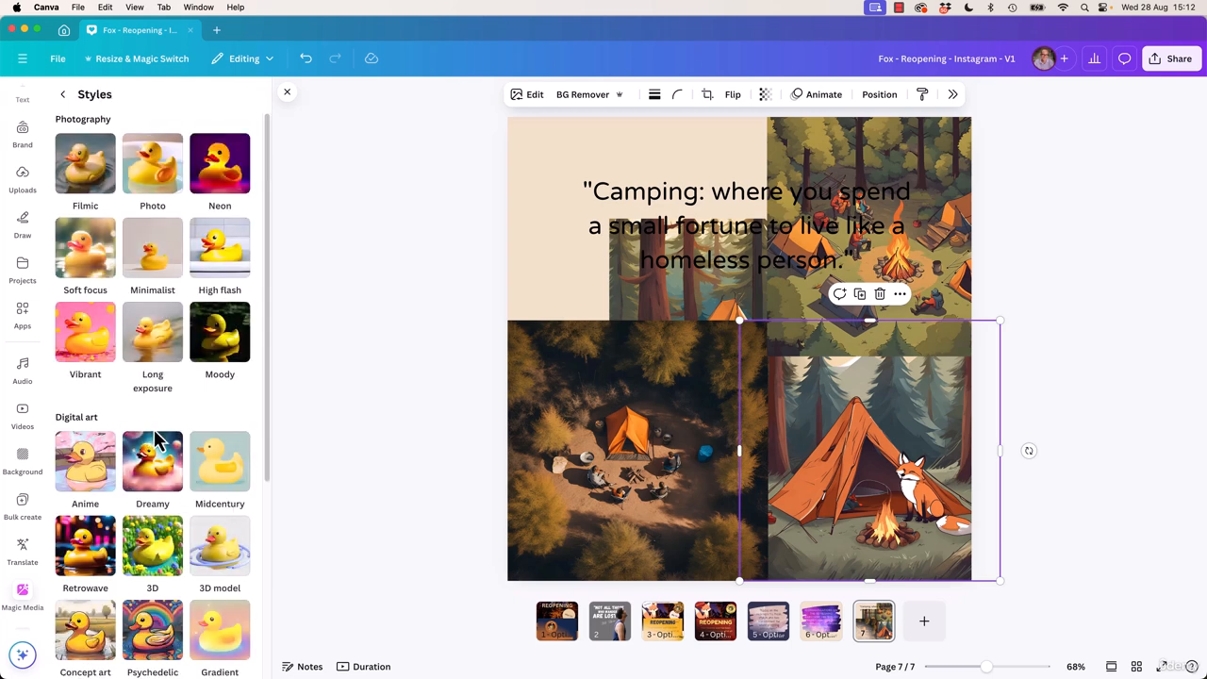
pyautogui.click(226, 387)
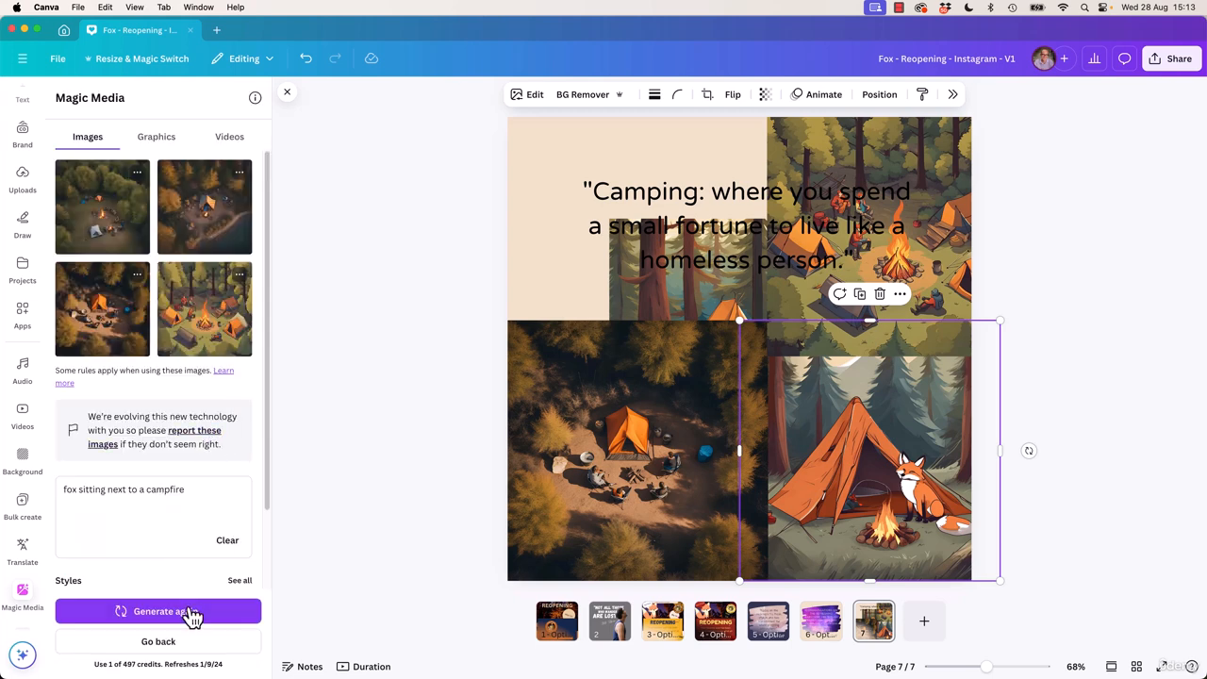
pyautogui.click(188, 613)
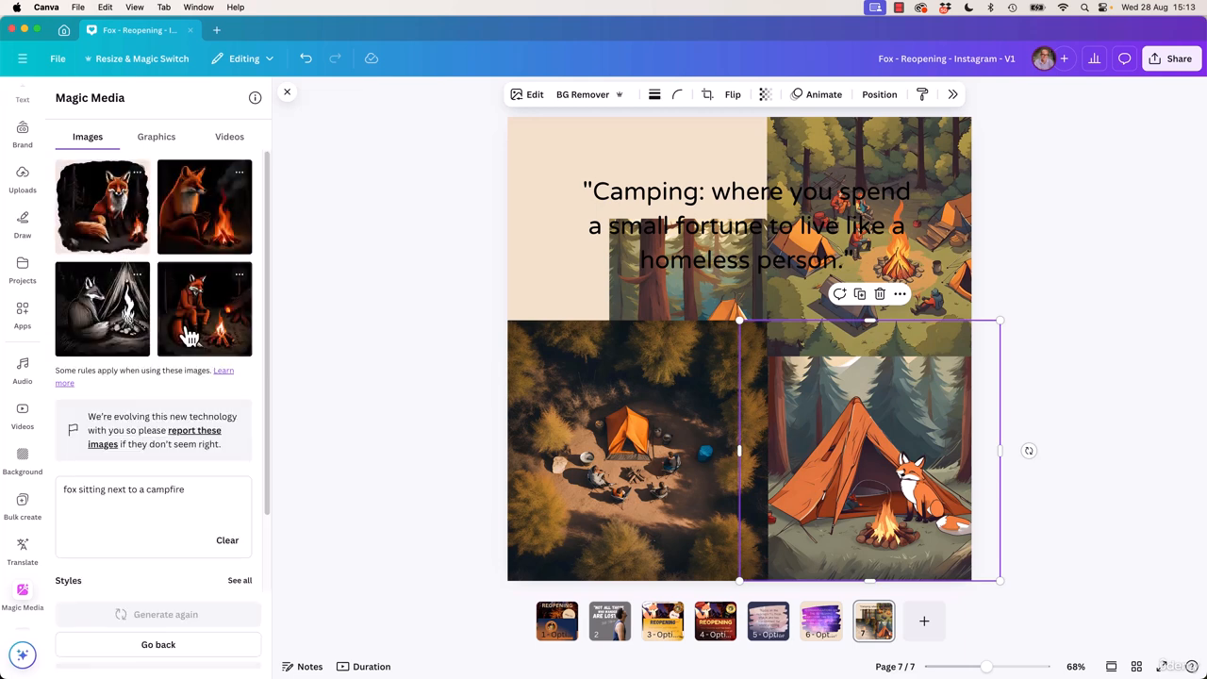
# Clear the campfire prompt and return from the results to a blank image generation form
pyautogui.scroll(-2, 128, 424)
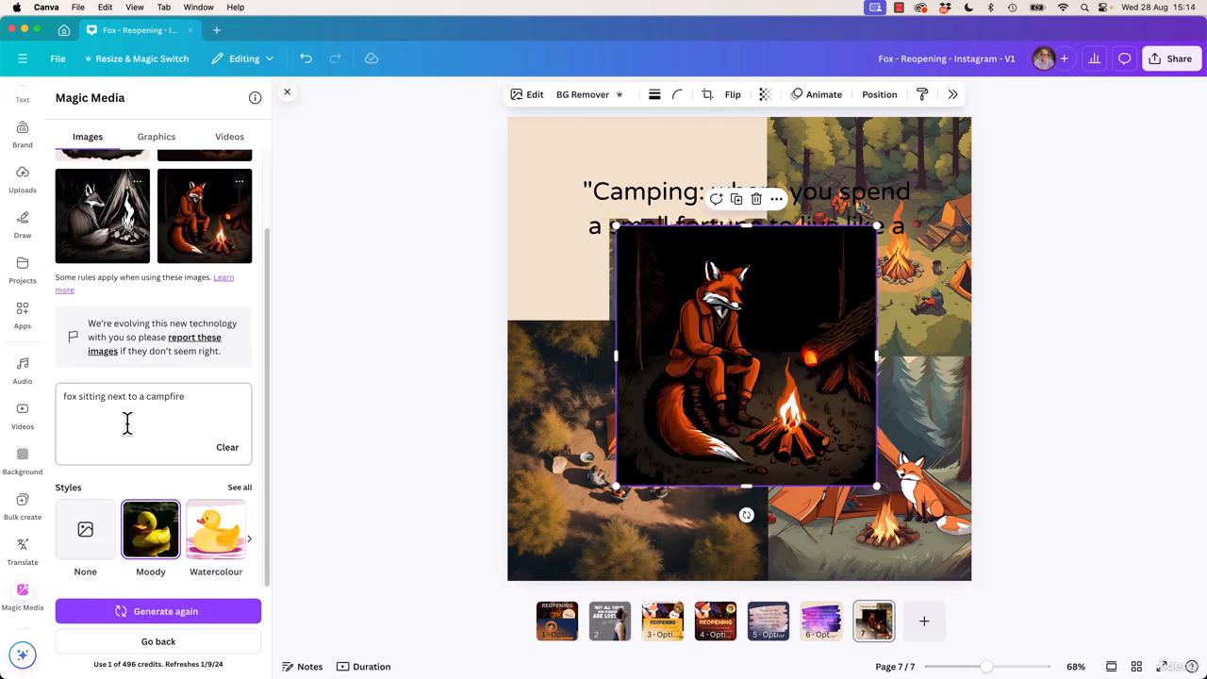
pyautogui.tripleClick(123, 403)
pyautogui.press('BackSpace')
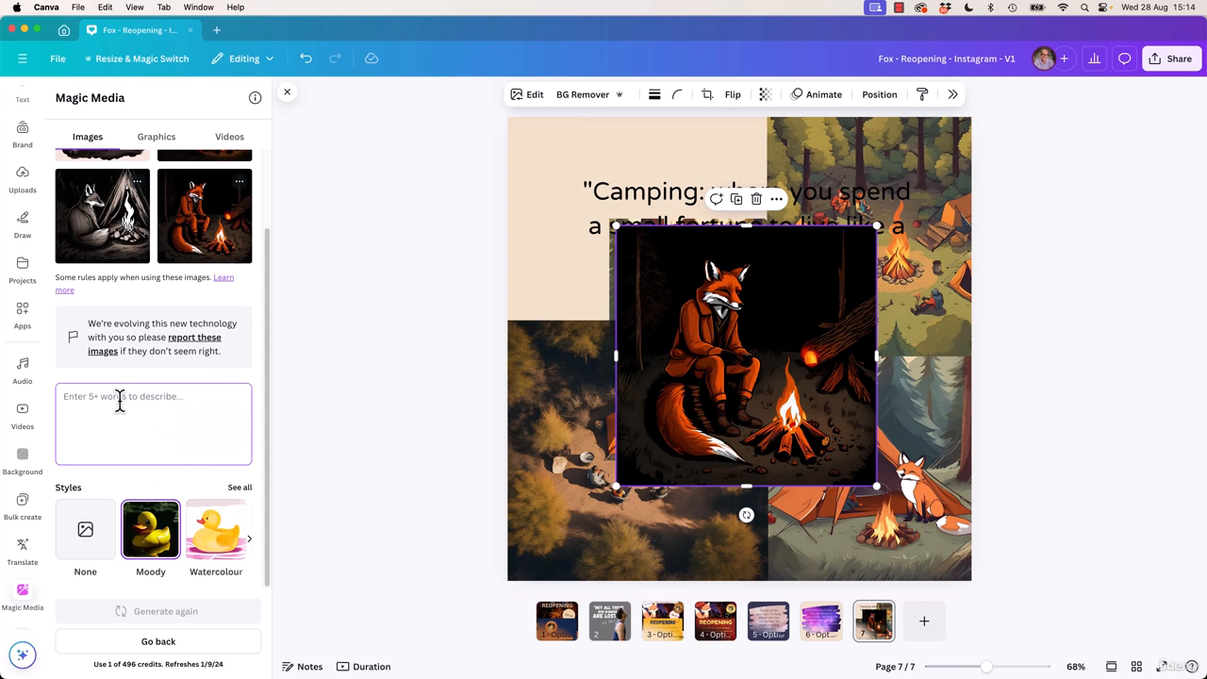
pyautogui.scroll(2, 103, 455)
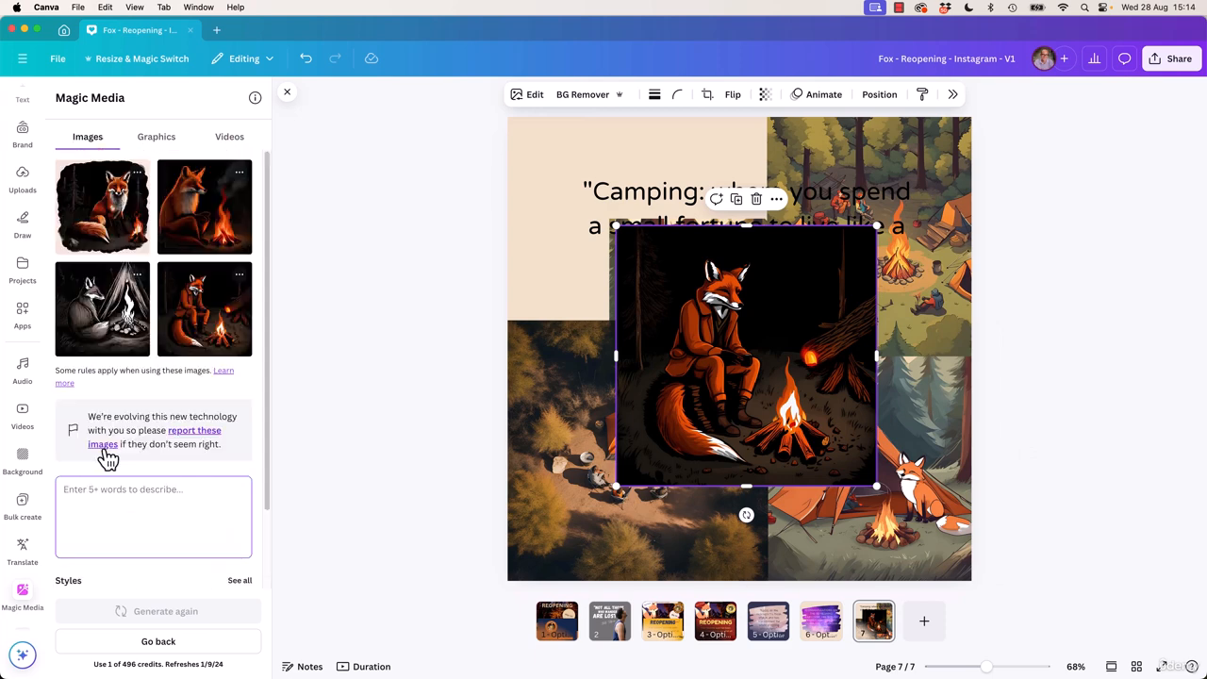
pyautogui.scroll(-2, 132, 453)
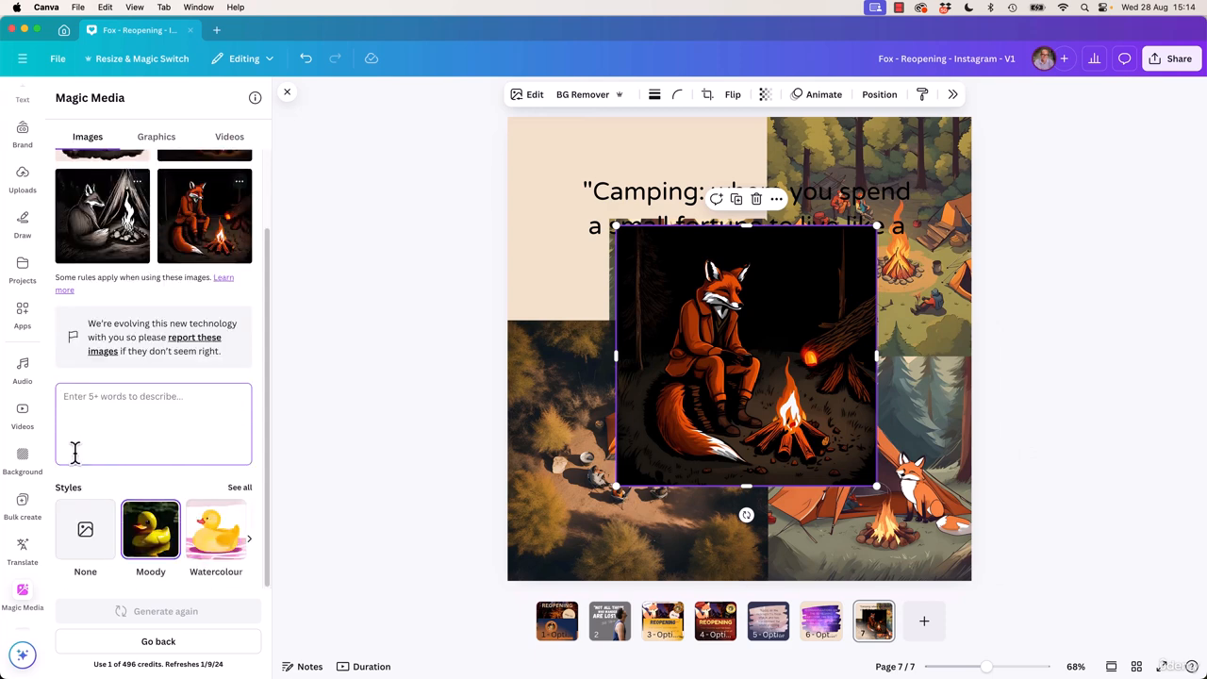
pyautogui.click(167, 644)
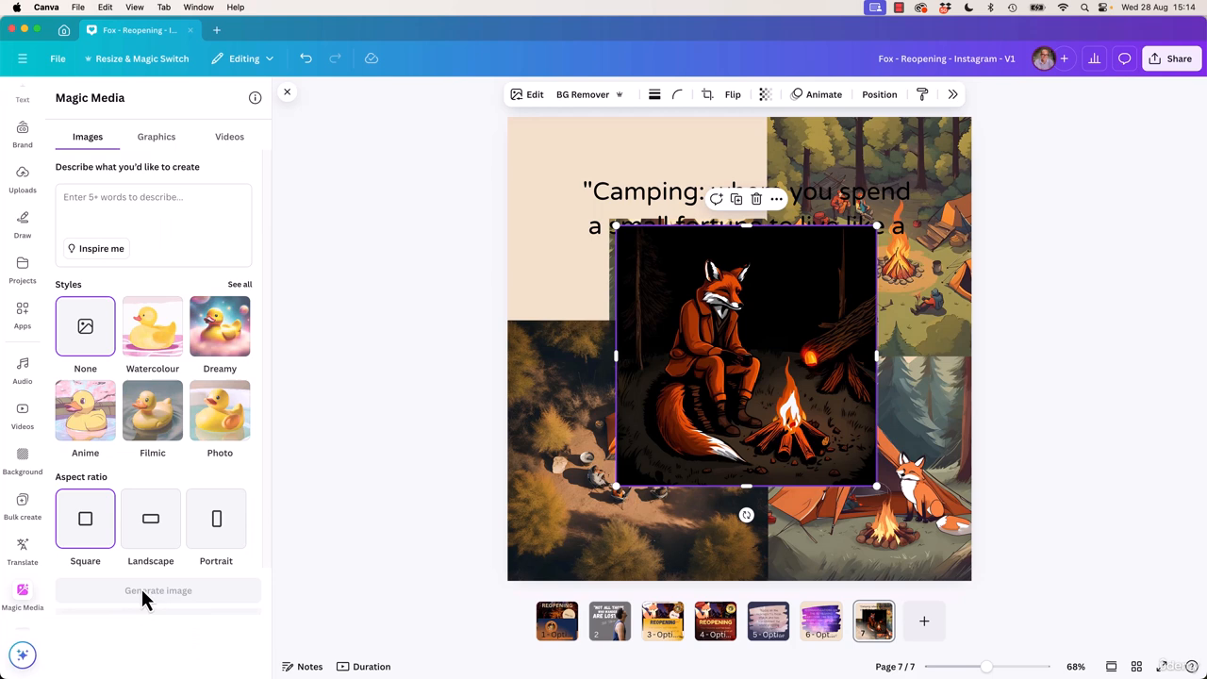
# Cycle through suggested prompts to "Cute adorable little maltipoo, interior lighting" and generate images from it
pyautogui.click(107, 214)
pyautogui.click(93, 256)
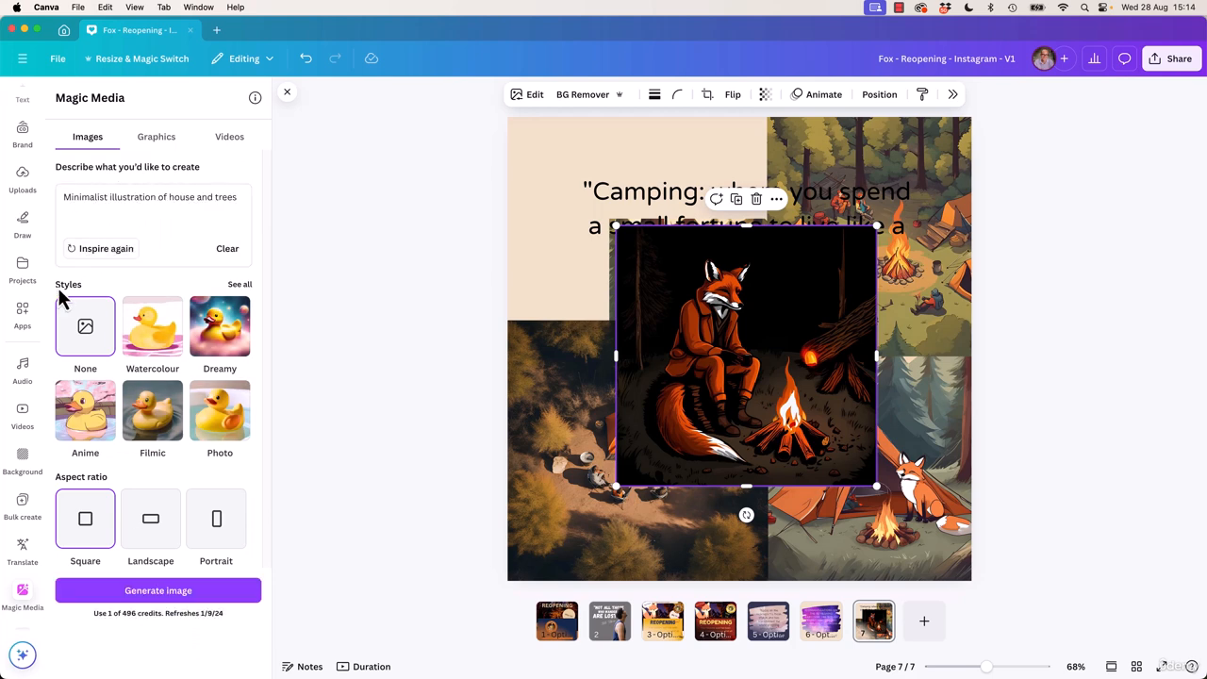
pyautogui.click(109, 256)
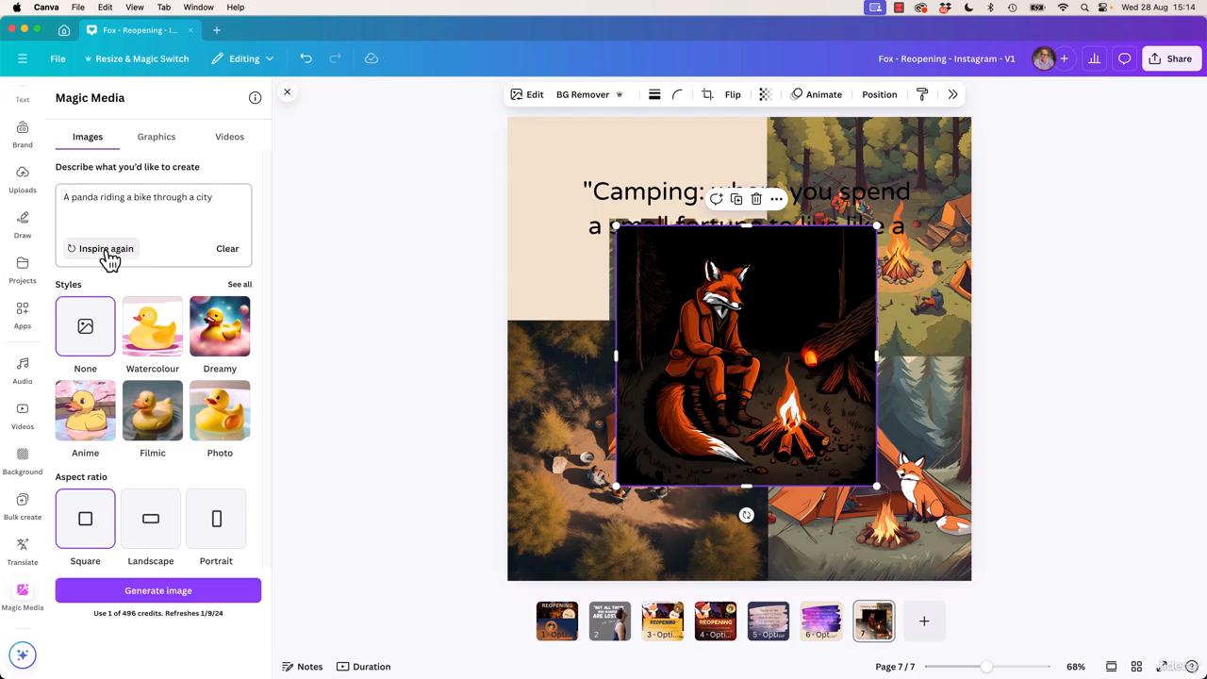
pyautogui.click(109, 257)
pyautogui.click(109, 256)
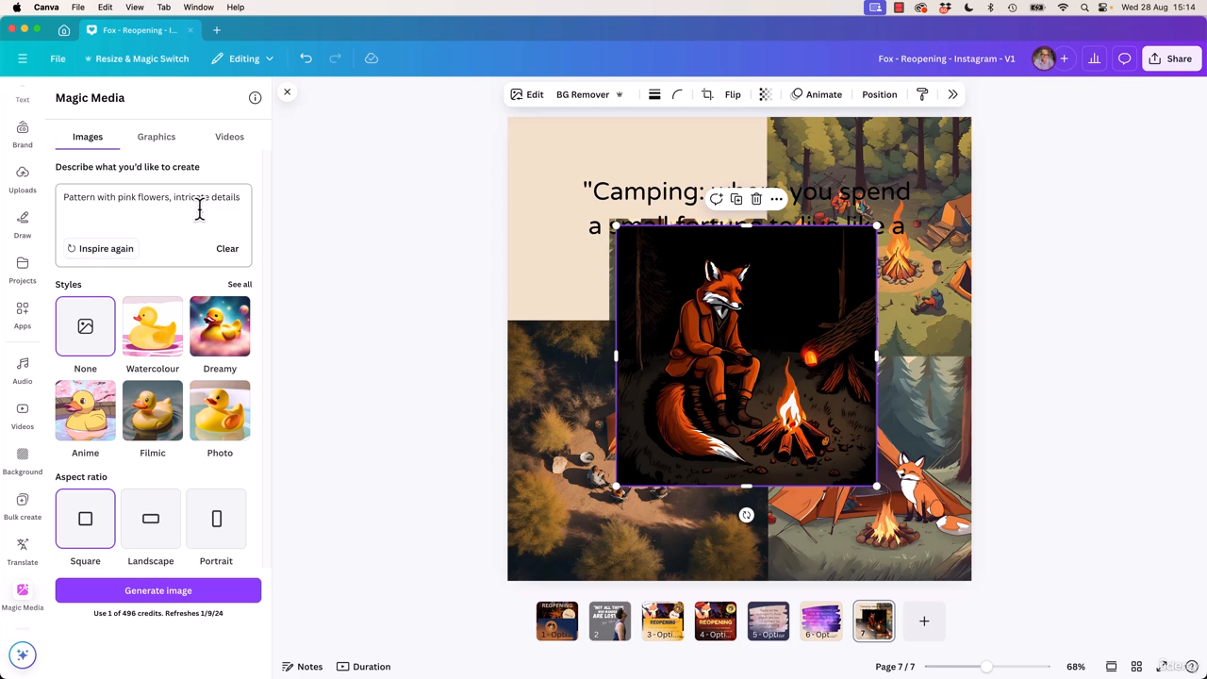
pyautogui.click(106, 255)
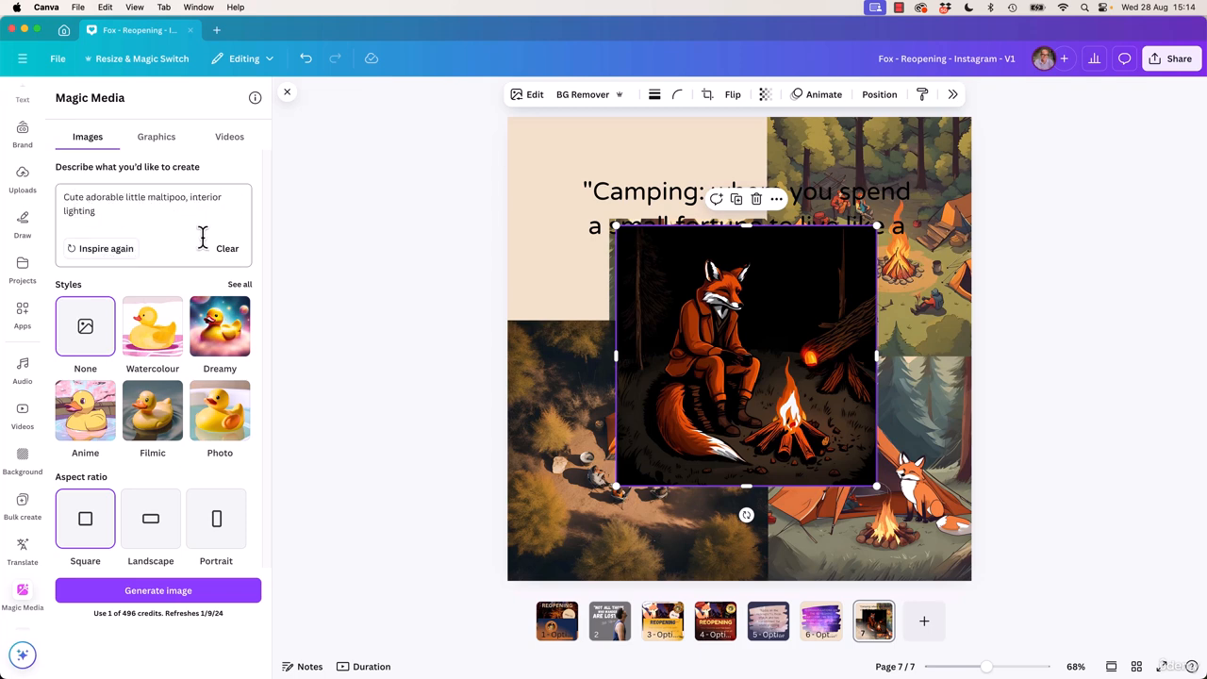
pyautogui.click(165, 232)
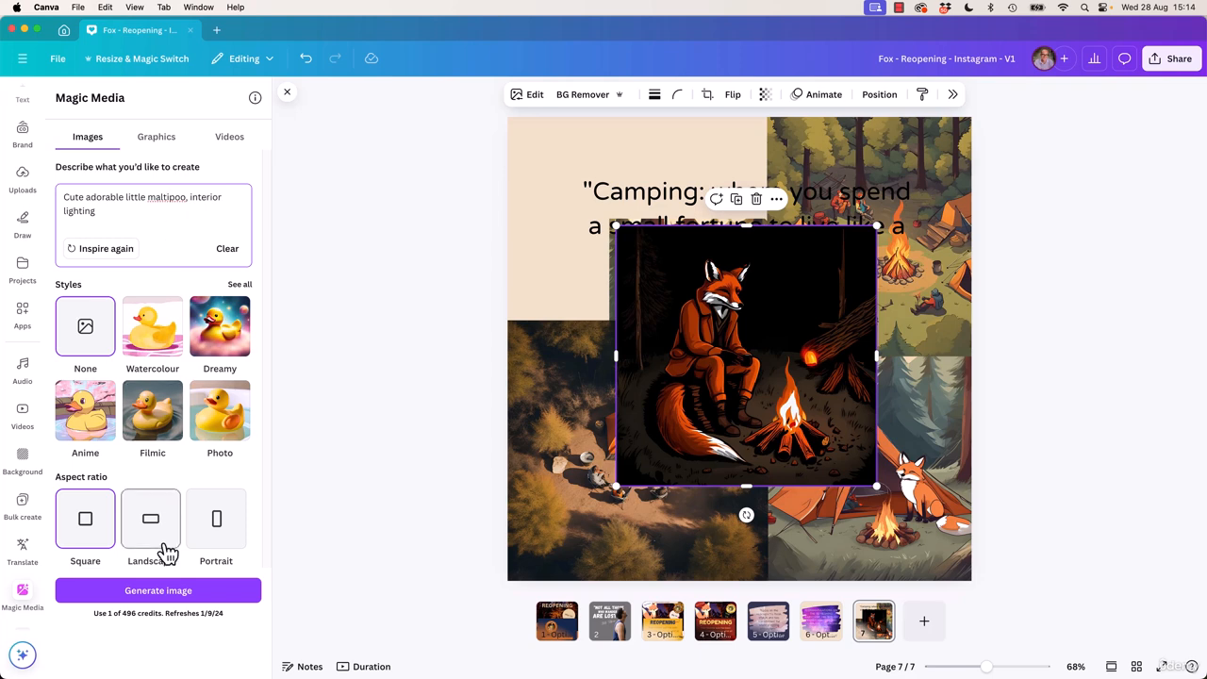
pyautogui.click(161, 592)
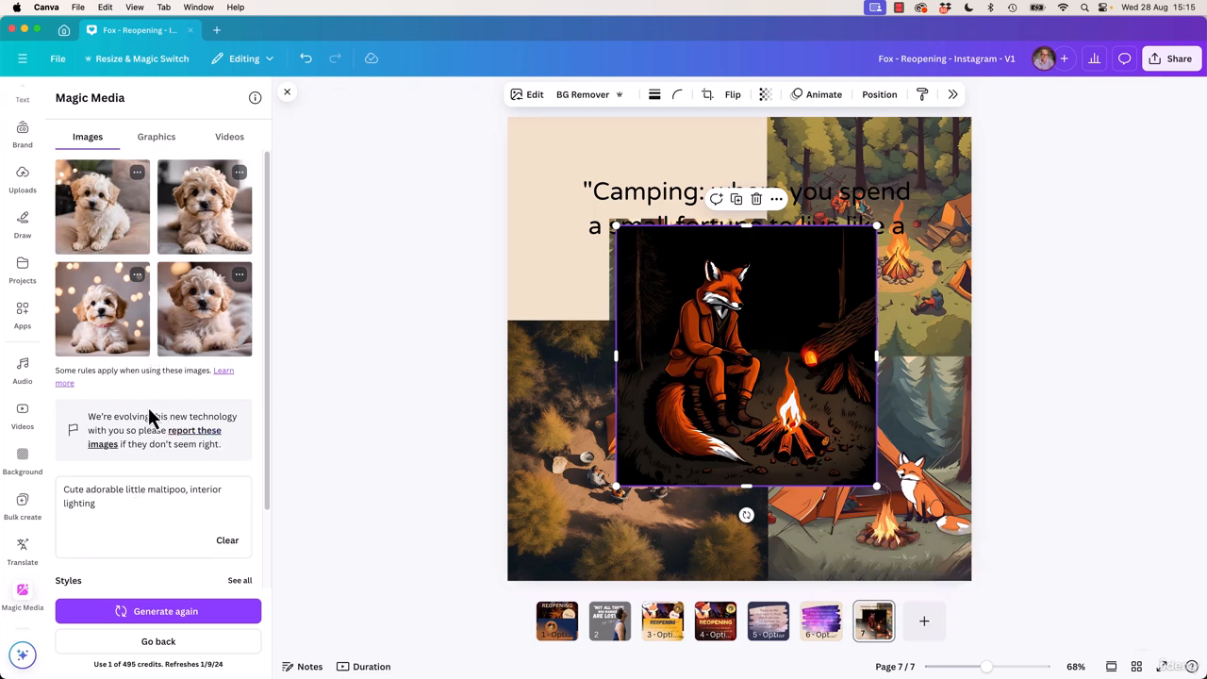
# Generate graphics in Magic Media from the prompt "fox with hat and monocle" with no style applied
pyautogui.click(158, 143)
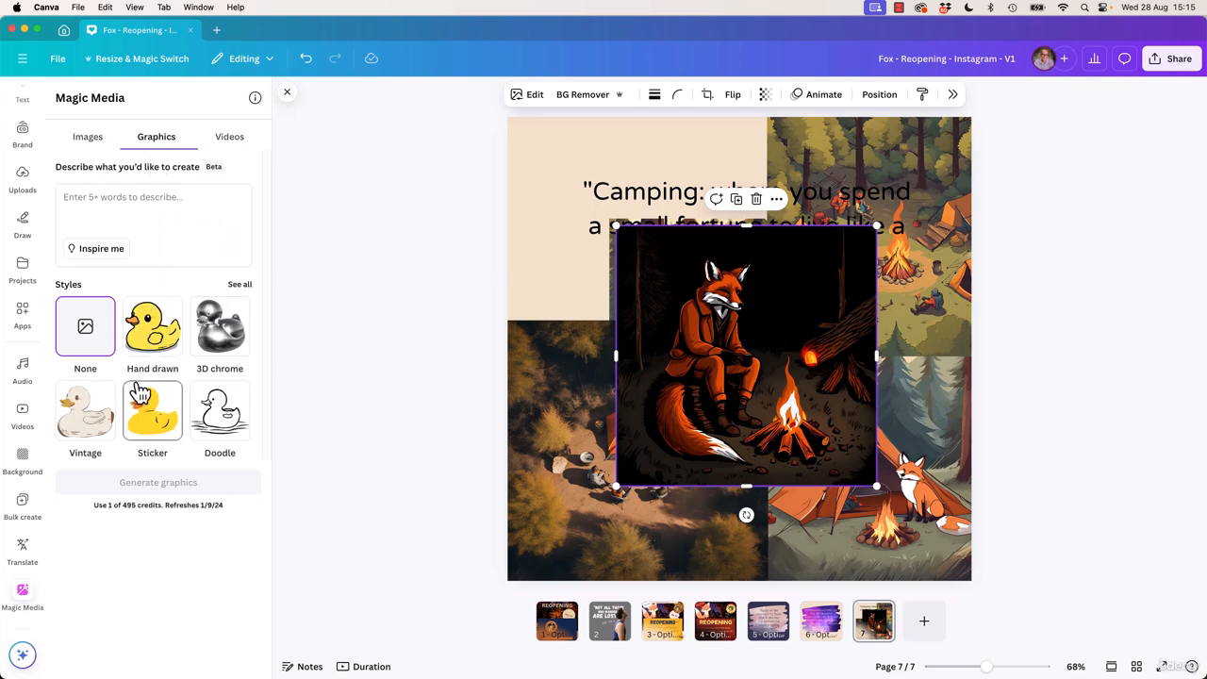
pyautogui.click(150, 215)
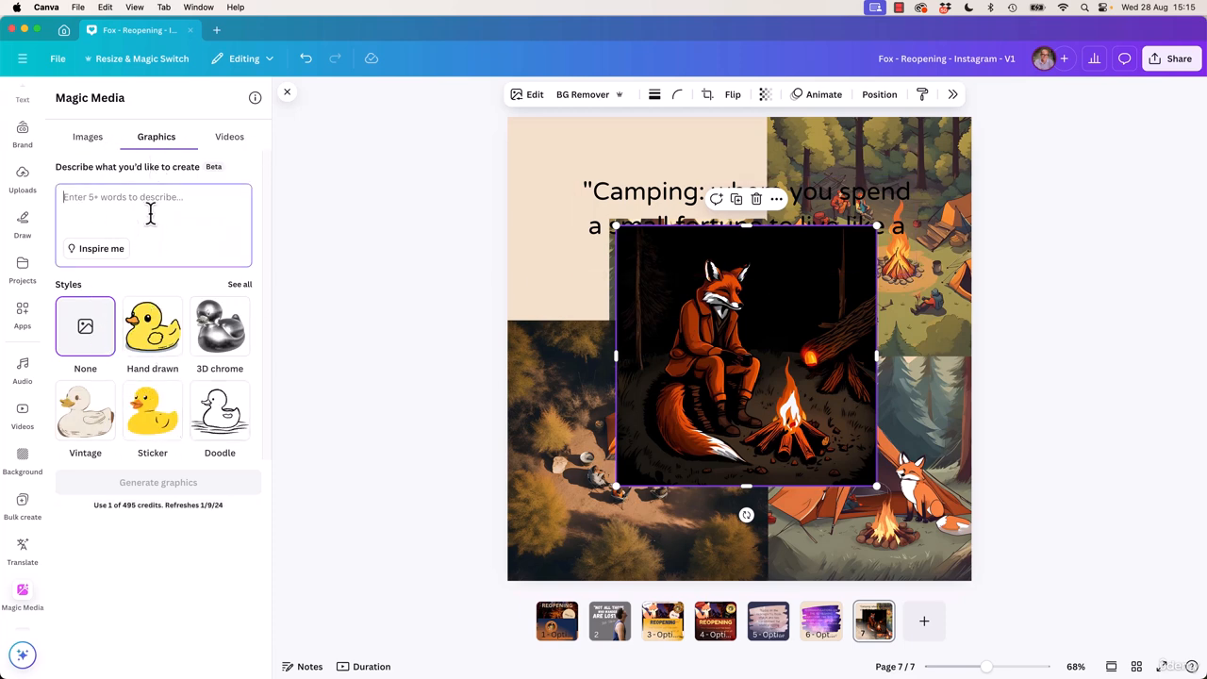
pyautogui.write('fox with hat and monocle')
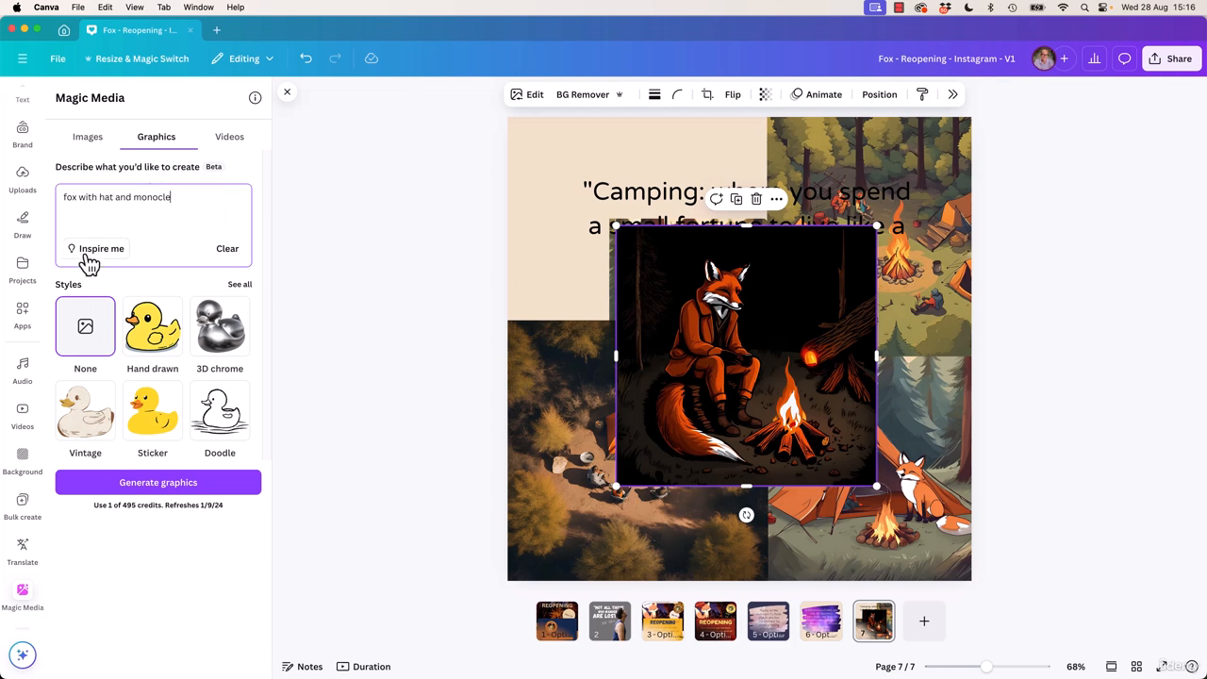
pyautogui.click(168, 481)
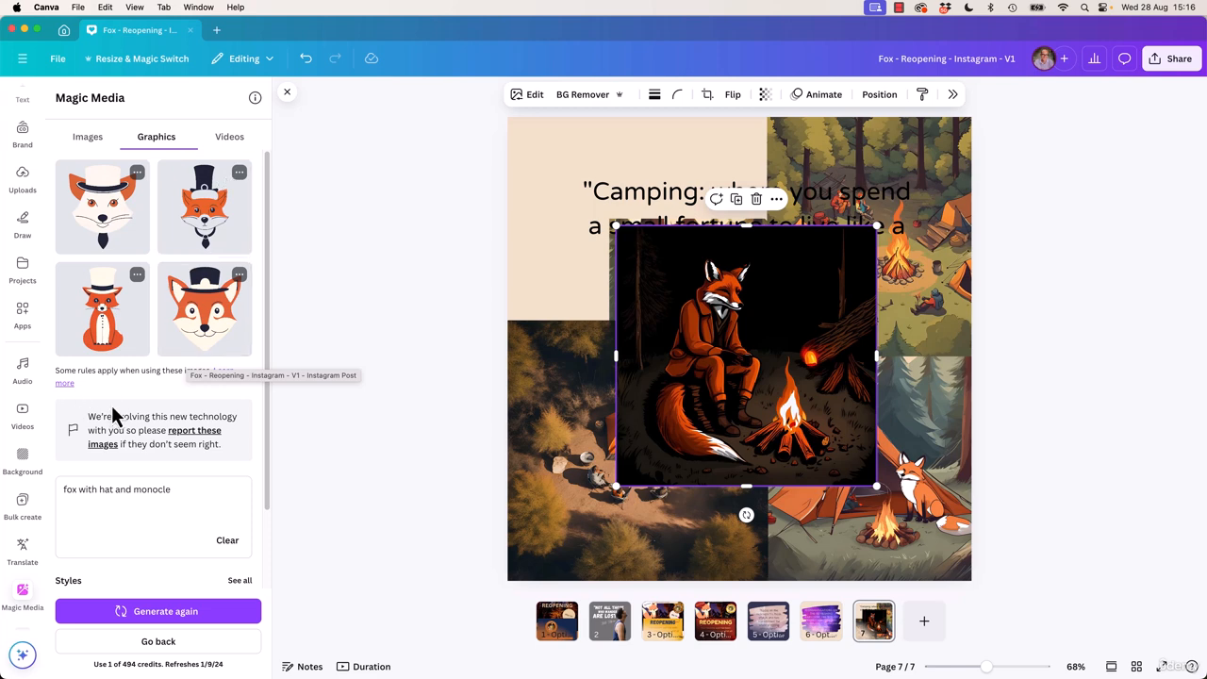
pyautogui.click(238, 275)
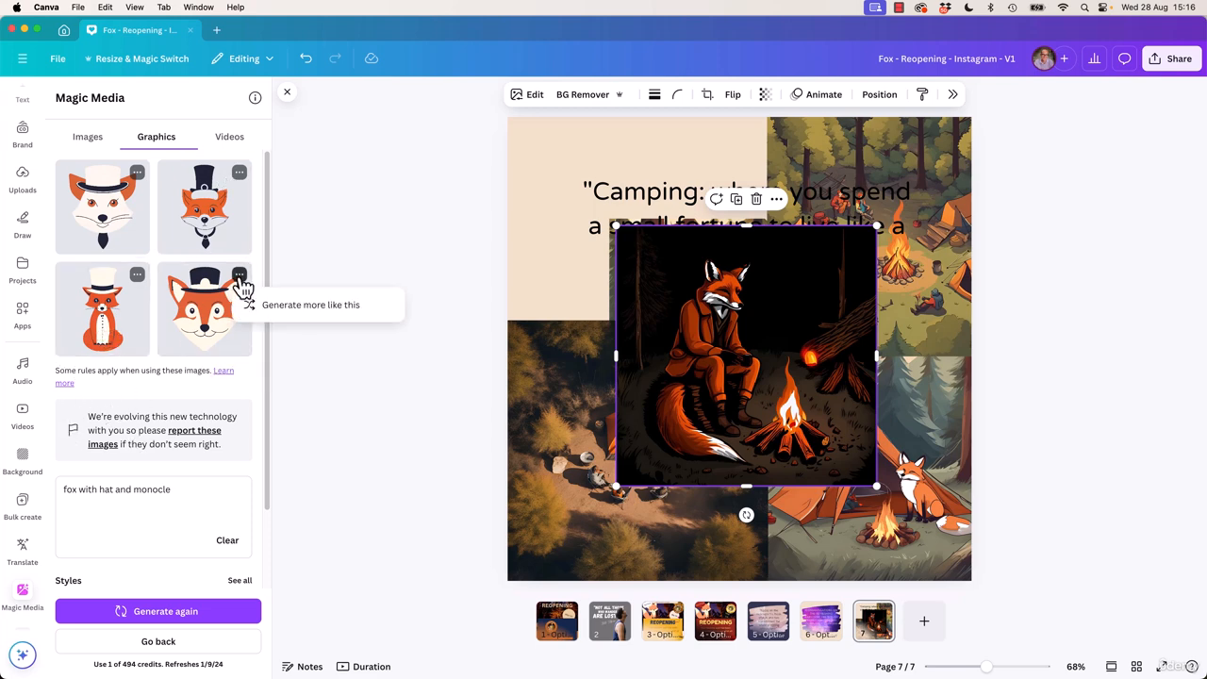
pyautogui.scroll(-3, 198, 396)
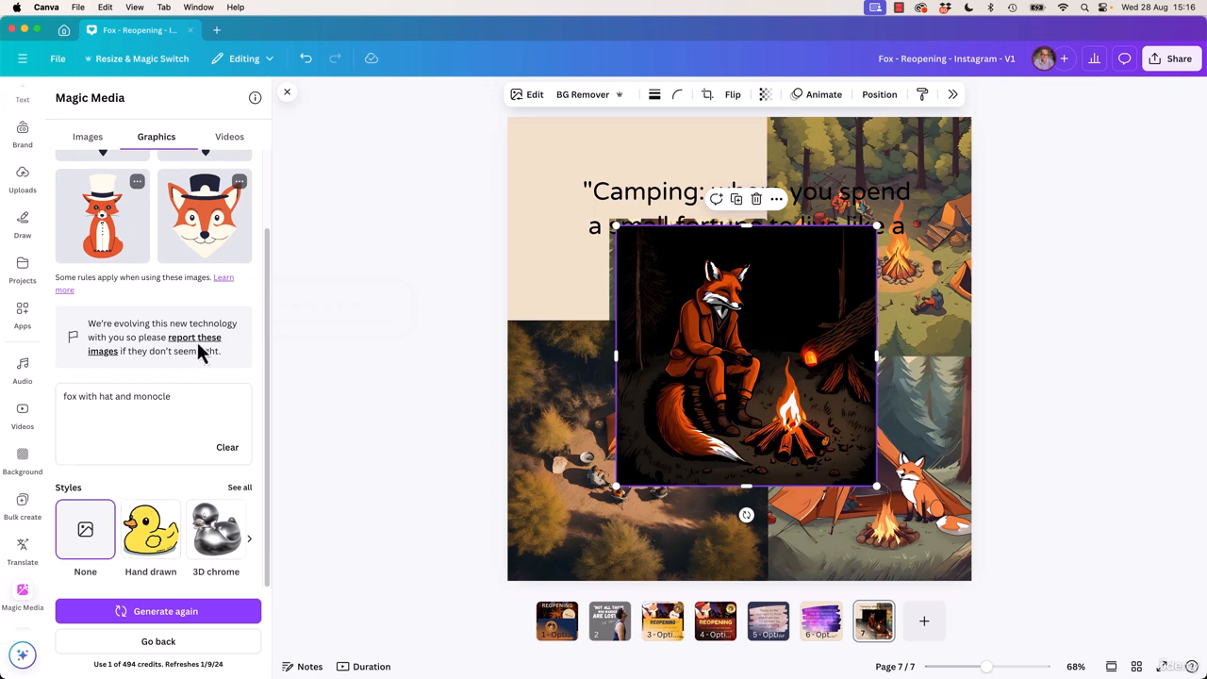
pyautogui.scroll(3, 202, 348)
# Add the seated fox graphic with the white top hat to the page, shrink it and place it in the page's upper-left corner
pyautogui.click(101, 309)
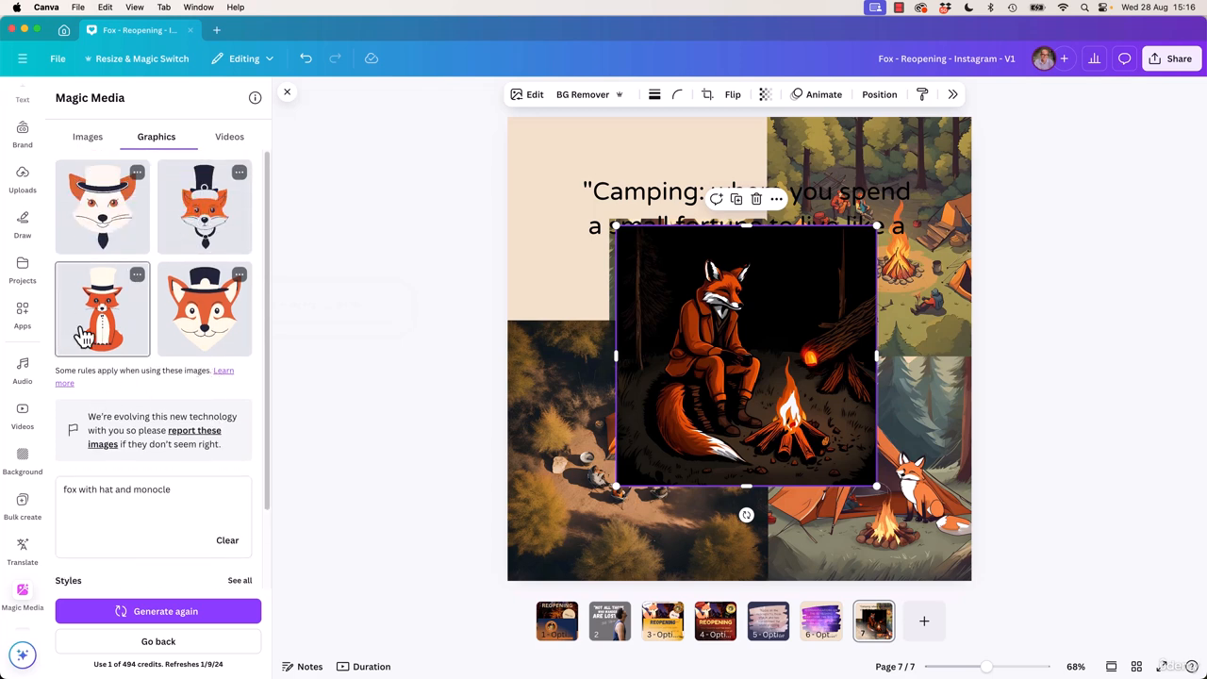
pyautogui.moveTo(753, 333); pyautogui.dragTo(586, 259)
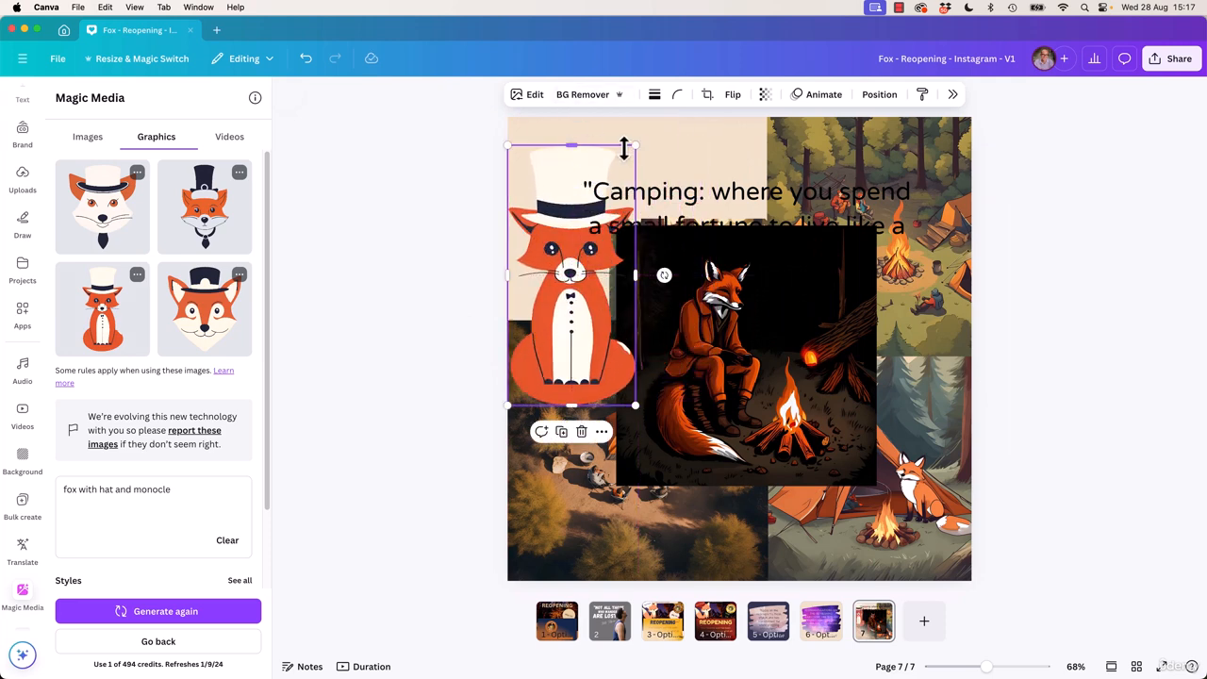
pyautogui.moveTo(635, 146); pyautogui.dragTo(579, 256)
pyautogui.moveTo(537, 359); pyautogui.dragTo(574, 223)
pyautogui.click(706, 364)
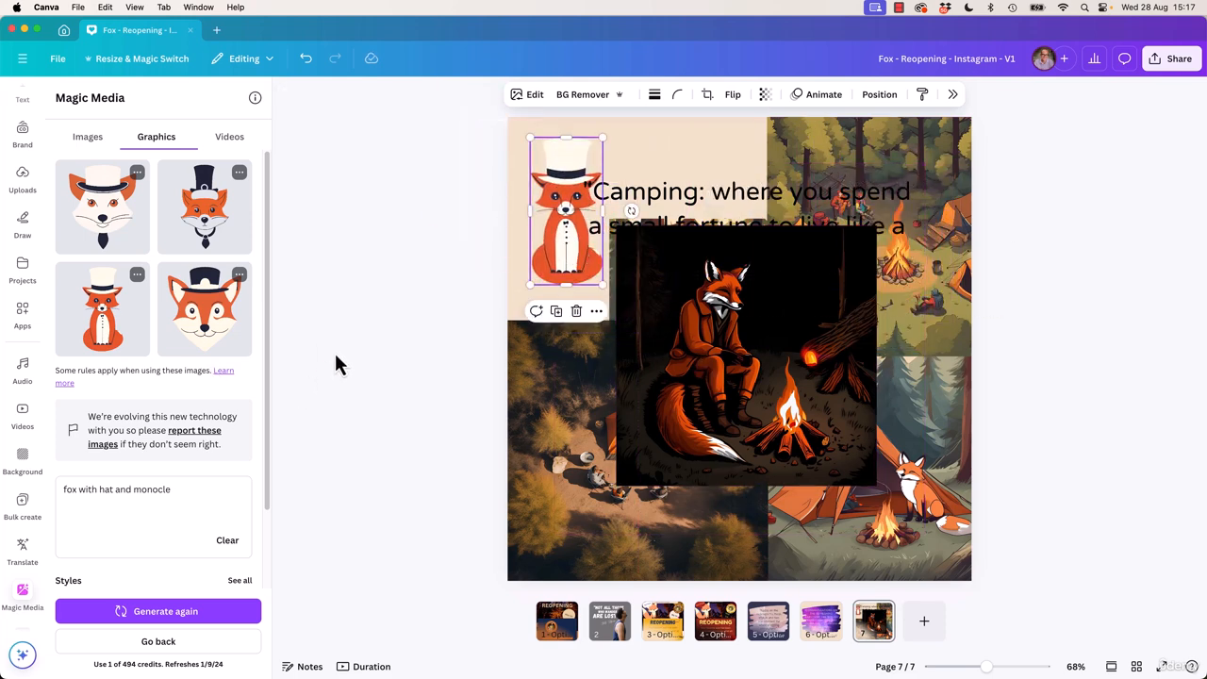
pyautogui.click(394, 318)
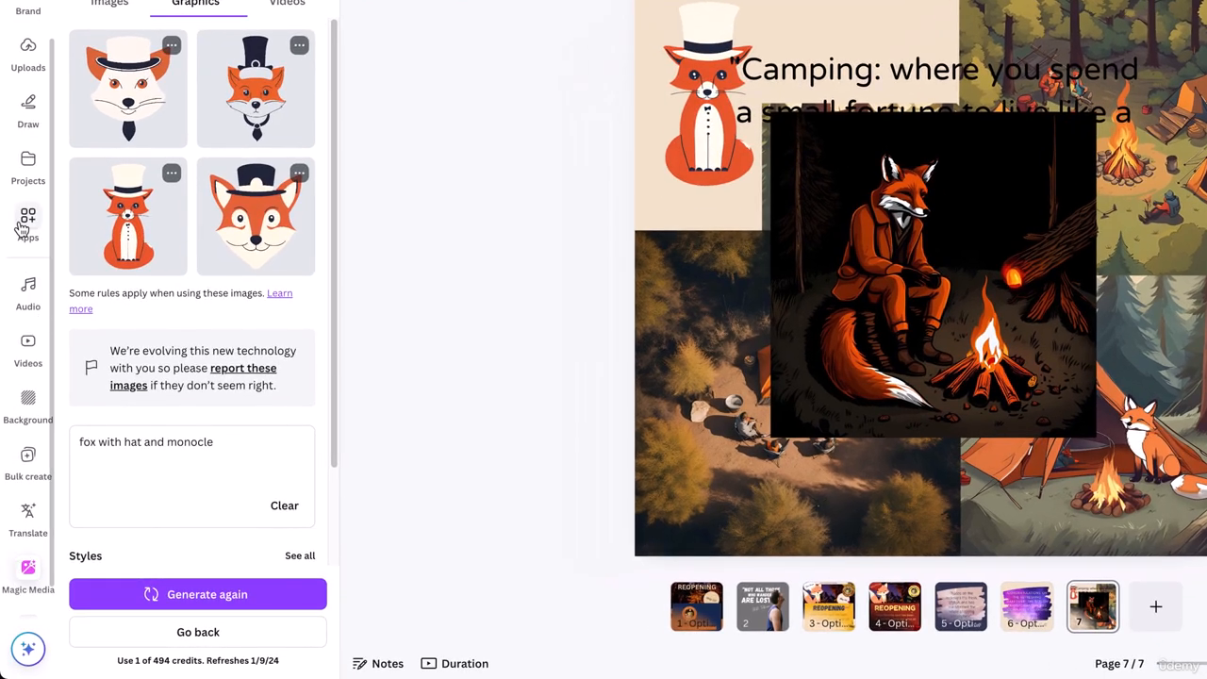
# Look at the AI image generator section among the design elements and return to the Magic Media graphics results
pyautogui.scroll(2, 27, 231)
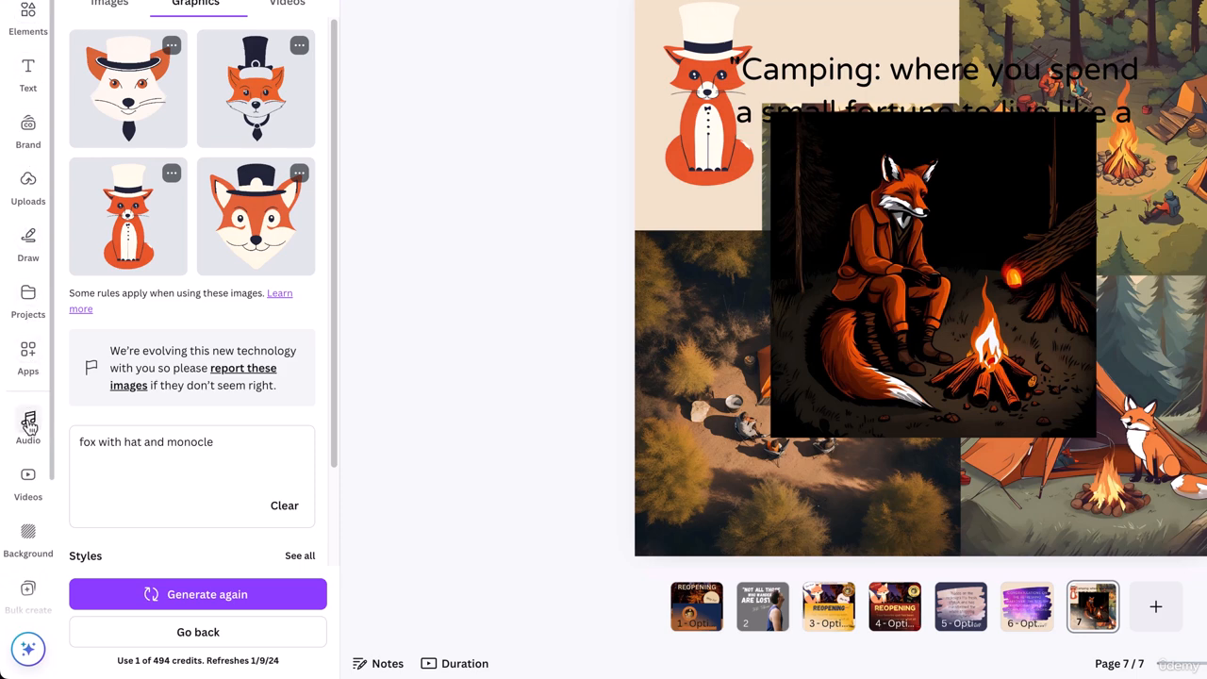
pyautogui.scroll(-3, 28, 419)
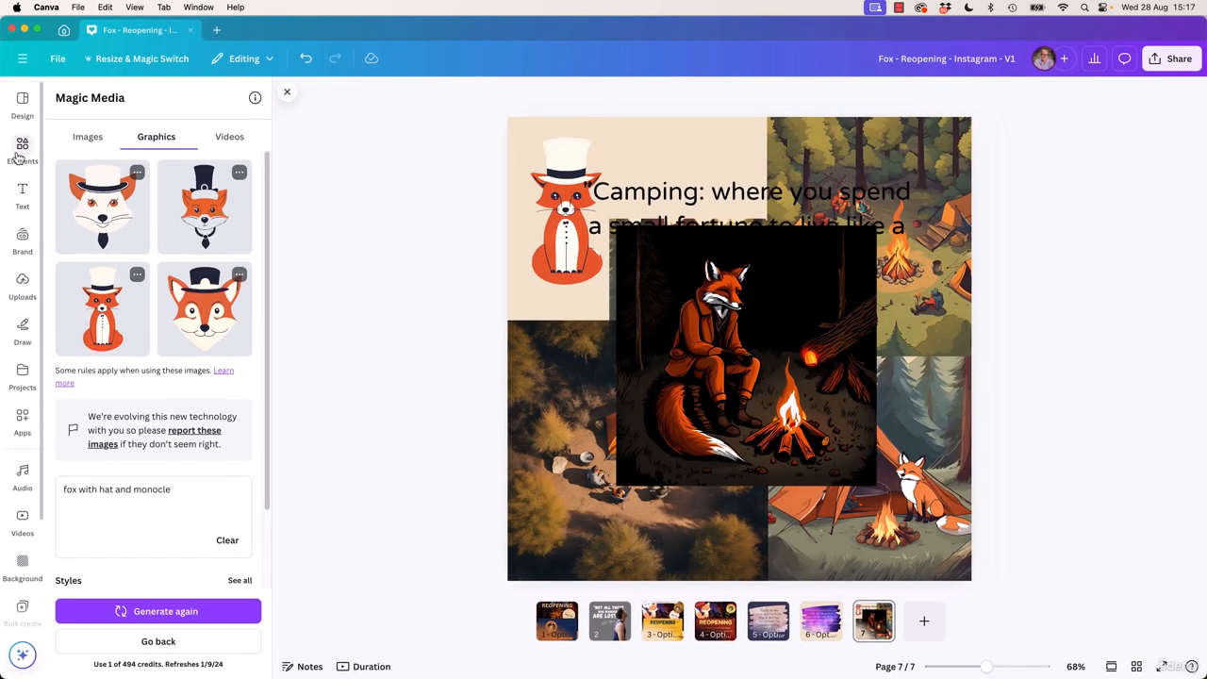
pyautogui.click(23, 134)
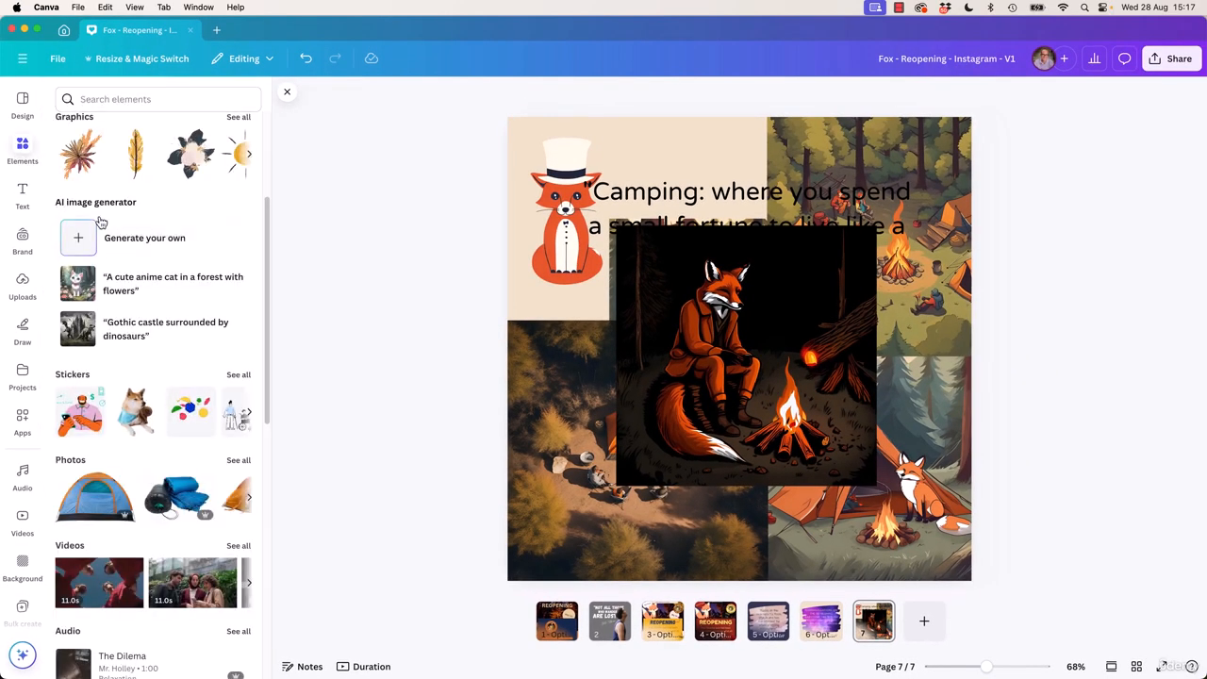
pyautogui.scroll(-3, 17, 584)
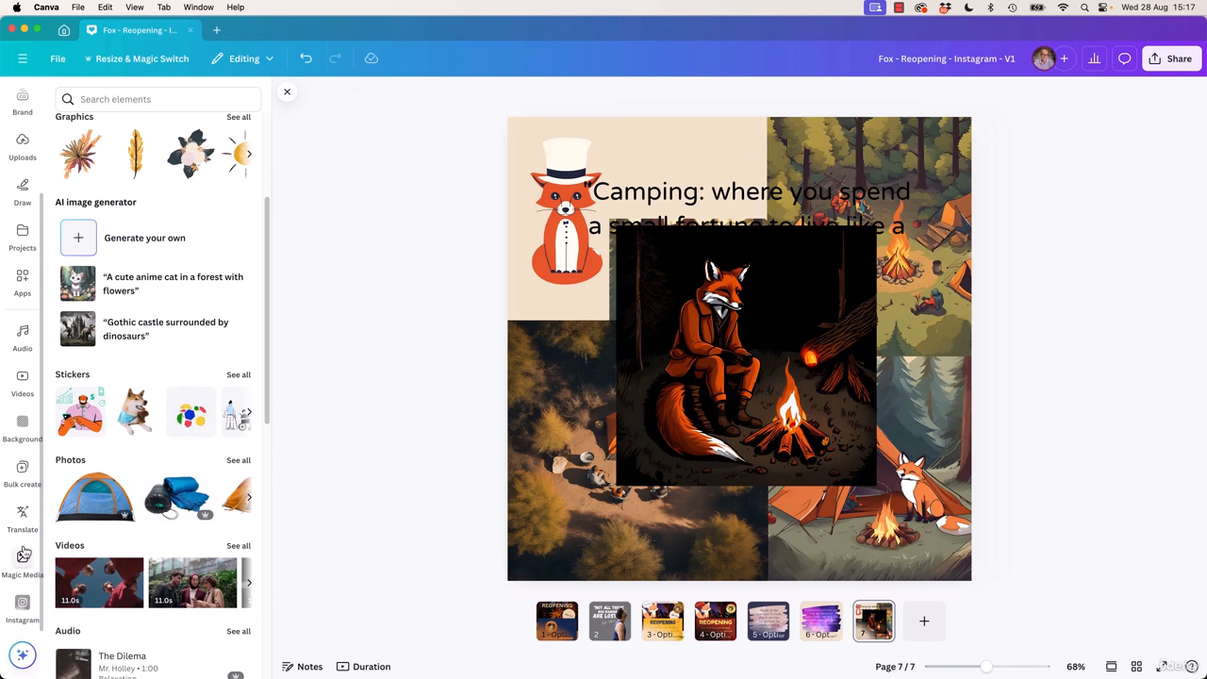
pyautogui.click(22, 560)
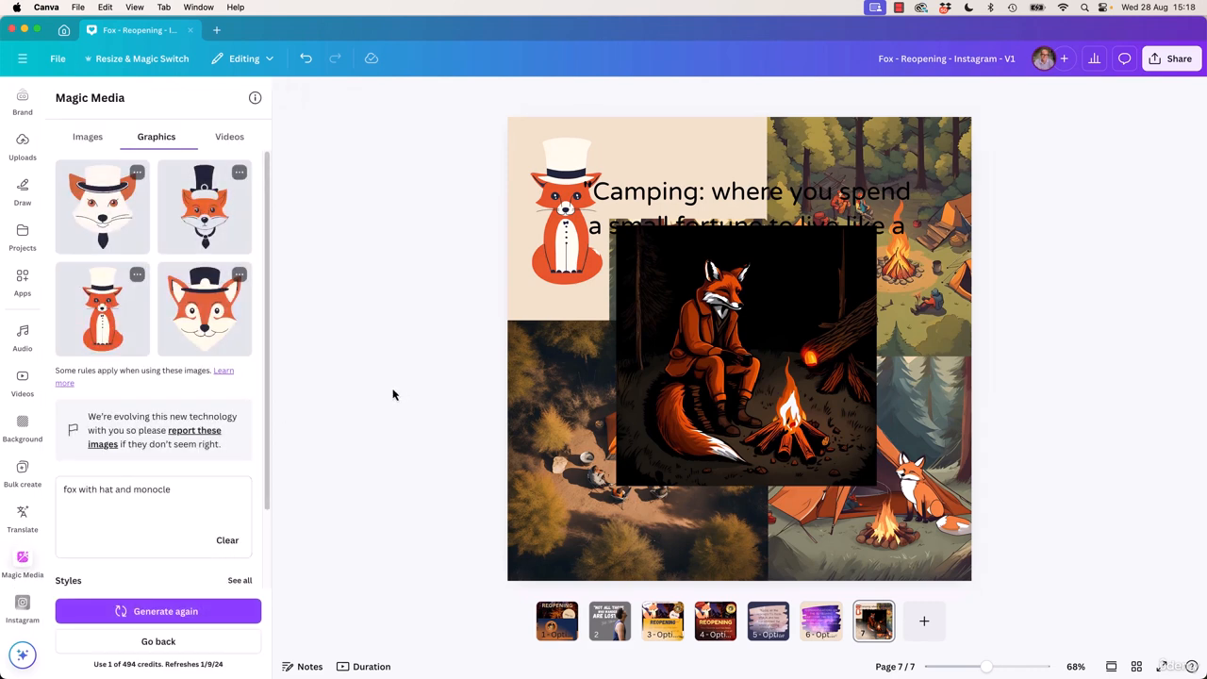